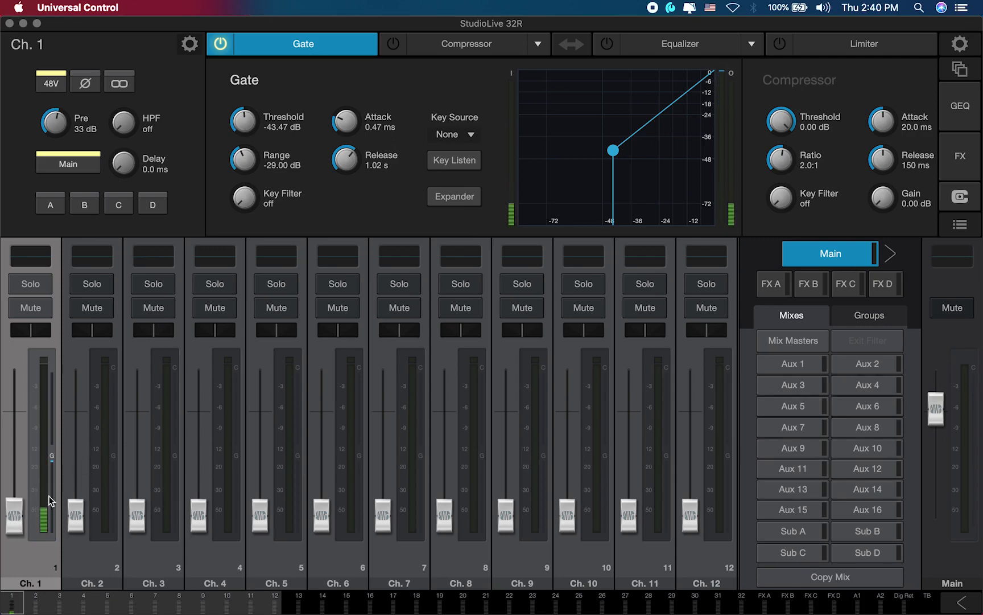
- Swap the order of the equalizer and compressor in channel 2's processing chain
{"action": "mouse_move", "coordinate": [17, 514]}
{"action": "left_mouse_down"}
{"action": "mouse_move", "coordinate": [25, 478]}
{"action": "mouse_move", "coordinate": [17, 514]}
{"action": "mouse_move", "coordinate": [9, 487]}
{"action": "mouse_move", "coordinate": [18, 518]}
{"action": "left_mouse_up"}
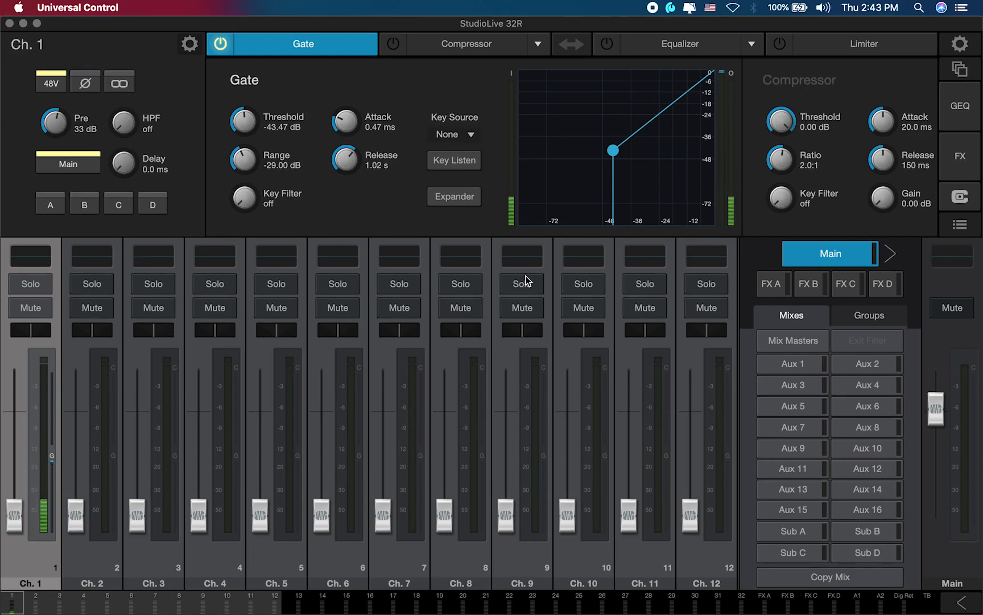
{"action": "left_click", "coordinate": [38, 259]}
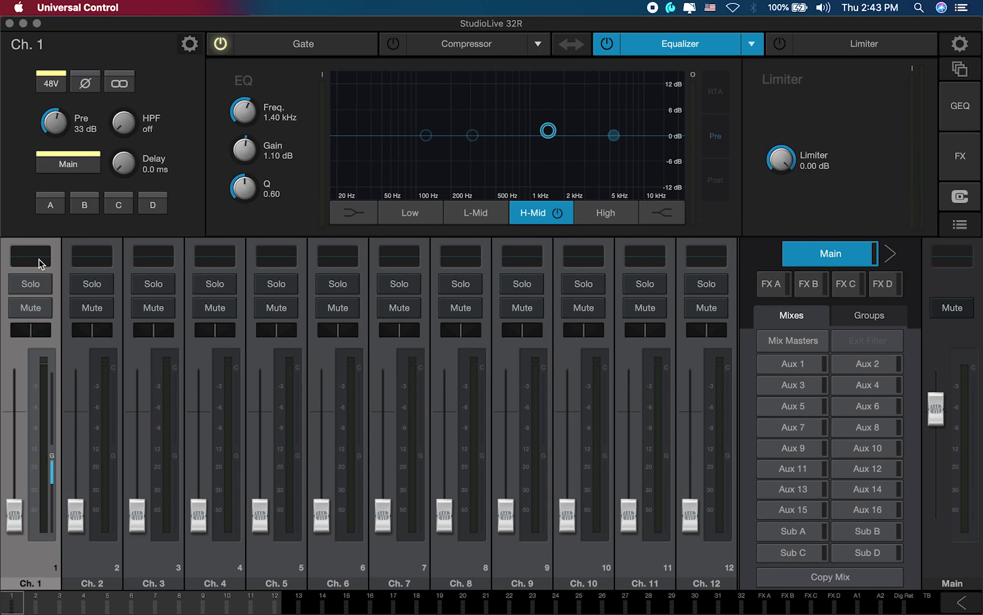
{"action": "left_click", "coordinate": [94, 263]}
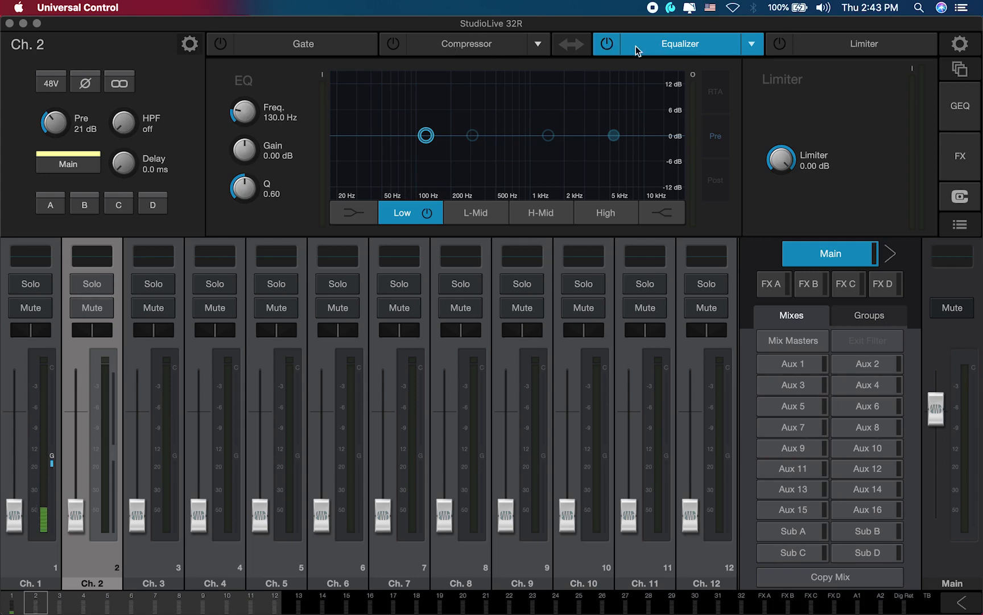
{"action": "left_click", "coordinate": [575, 45]}
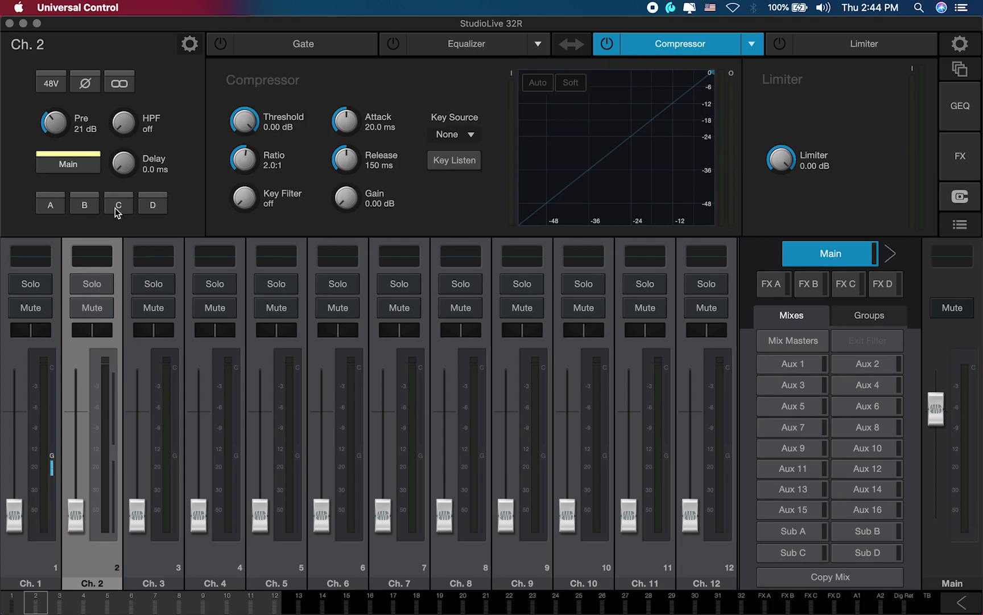
- View the Low and L-Mid equalizer bands on channel 1
{"action": "left_click", "coordinate": [26, 253]}
{"action": "left_click", "coordinate": [476, 212]}
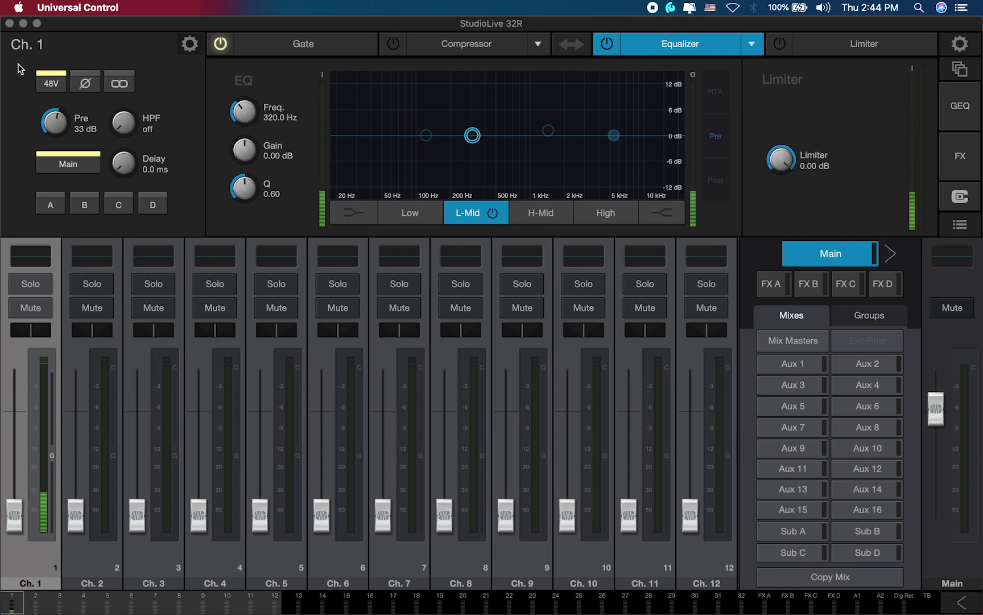
{"action": "left_click", "coordinate": [418, 223]}
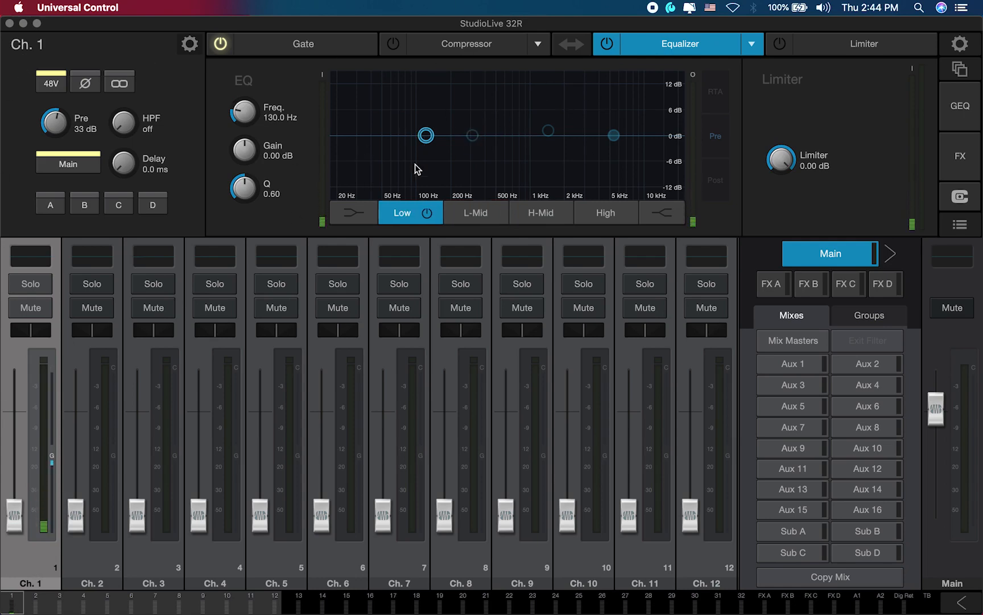
{"action": "left_click", "coordinate": [472, 135]}
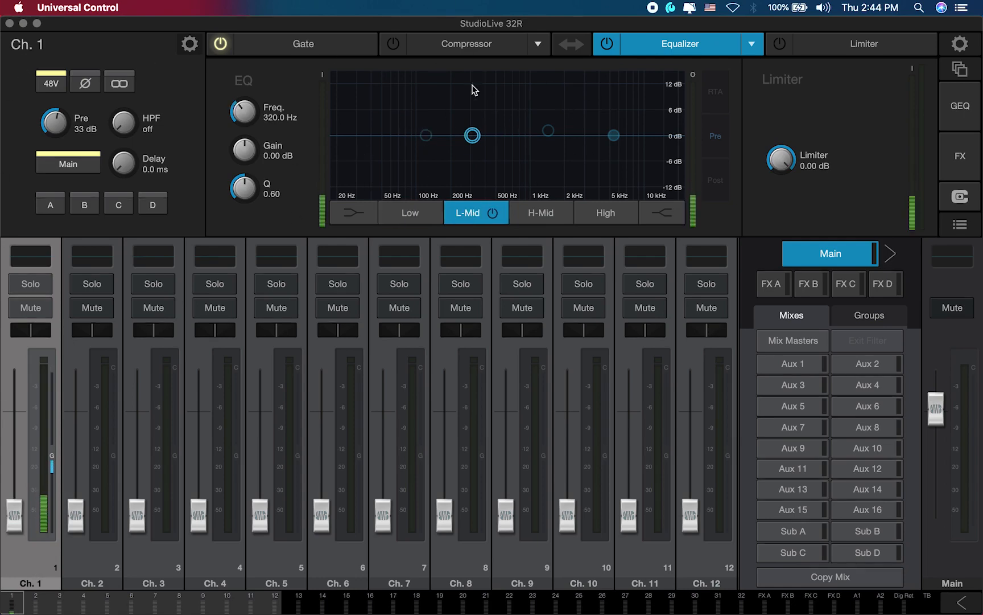
- Restore the compressor-before-equalizer order on channel 2
{"action": "left_click", "coordinate": [105, 256]}
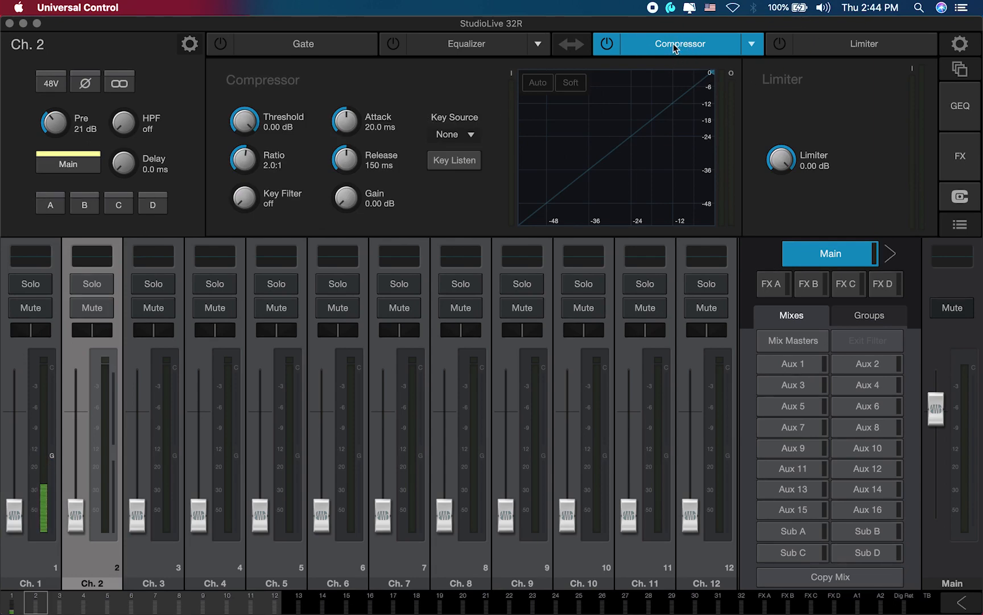
{"action": "left_click", "coordinate": [577, 44]}
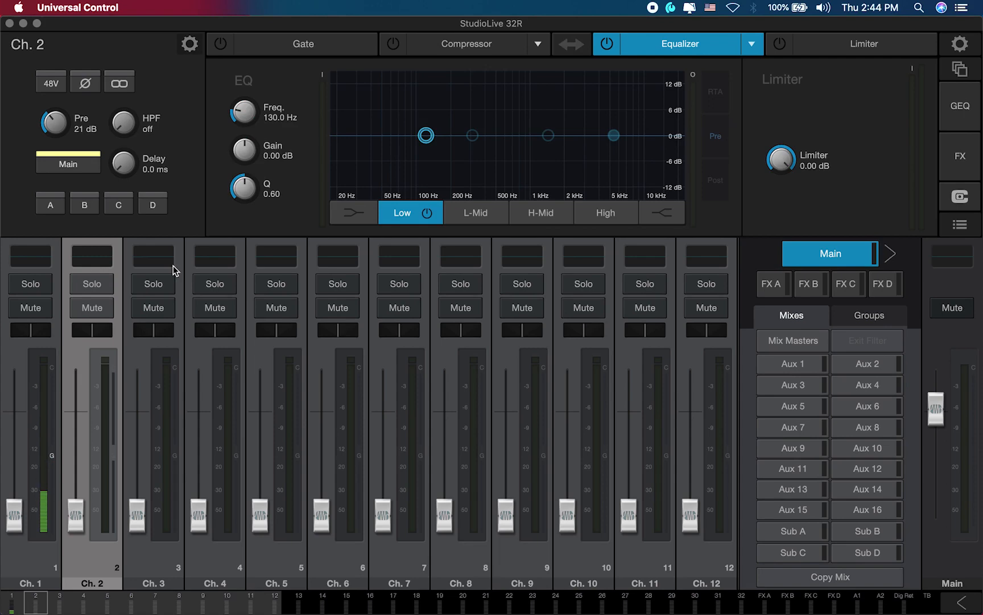
- Mute and unmute channel 1 repeatedly, leaving it unmuted
{"action": "left_click", "coordinate": [27, 262]}
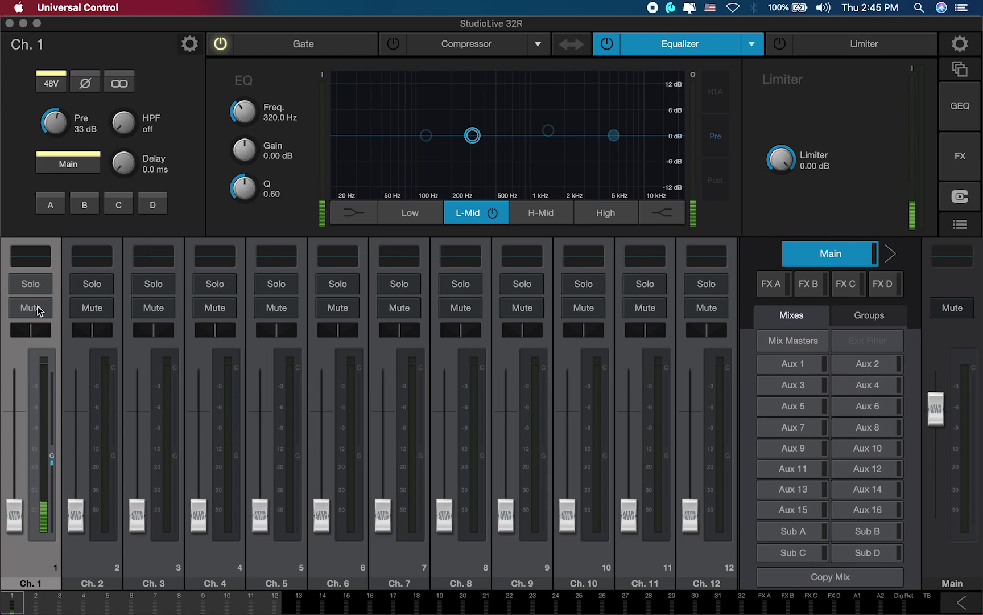
{"action": "left_click", "coordinate": [37, 310]}
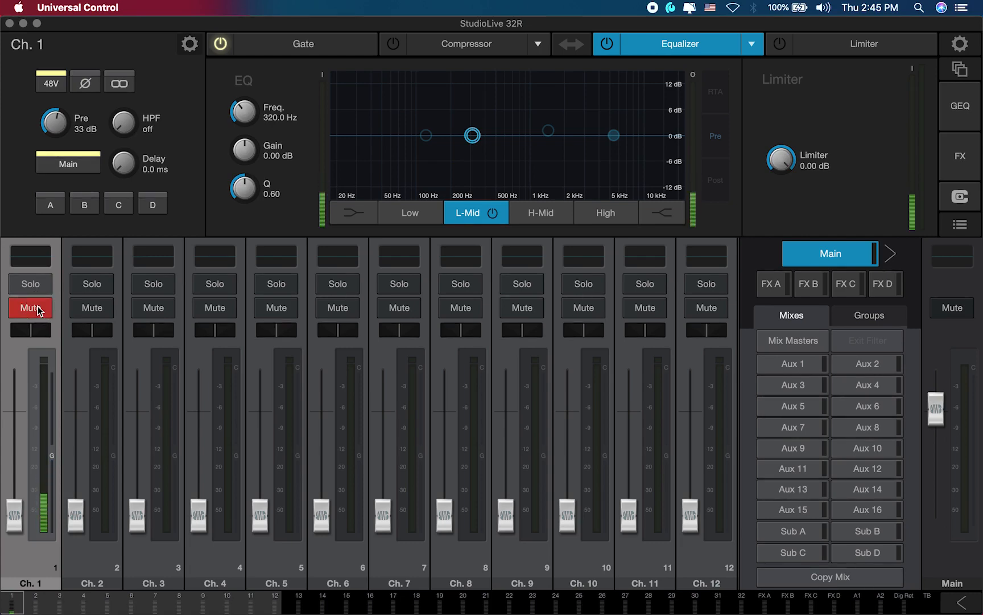
{"action": "left_click", "coordinate": [38, 309]}
{"action": "left_click", "coordinate": [38, 292]}
{"action": "left_click", "coordinate": [42, 309]}
{"action": "left_click", "coordinate": [41, 308]}
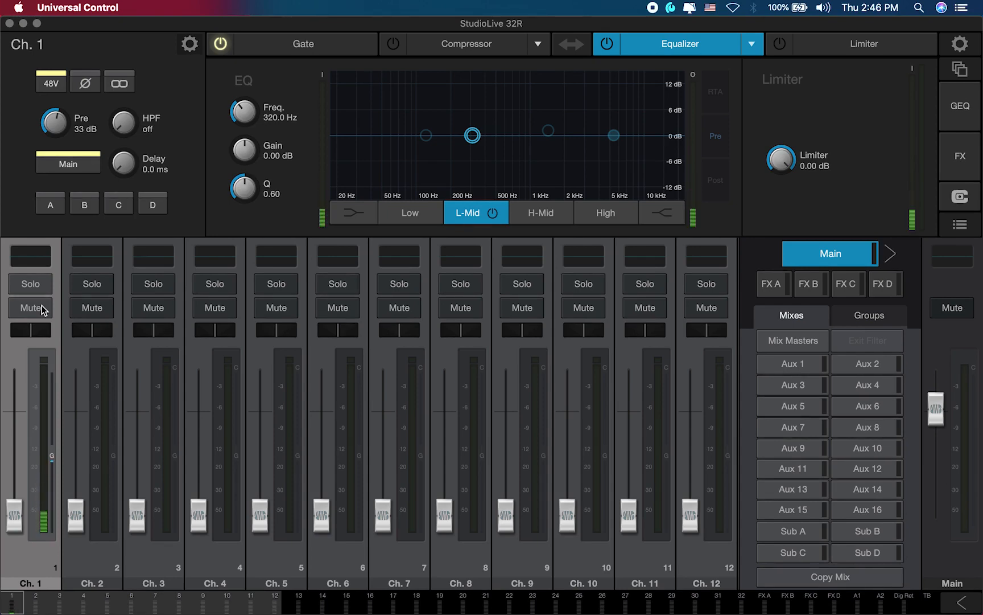
- Set channel 1's digital send option to Post and toggle the channel's mute on and off
{"action": "left_click", "coordinate": [188, 45]}
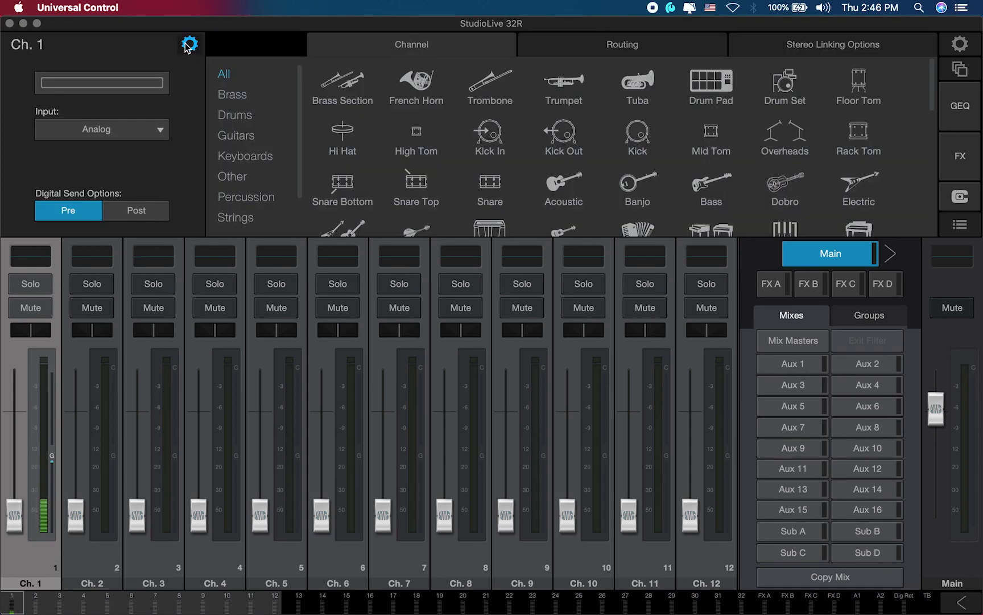
{"action": "left_click", "coordinate": [188, 44]}
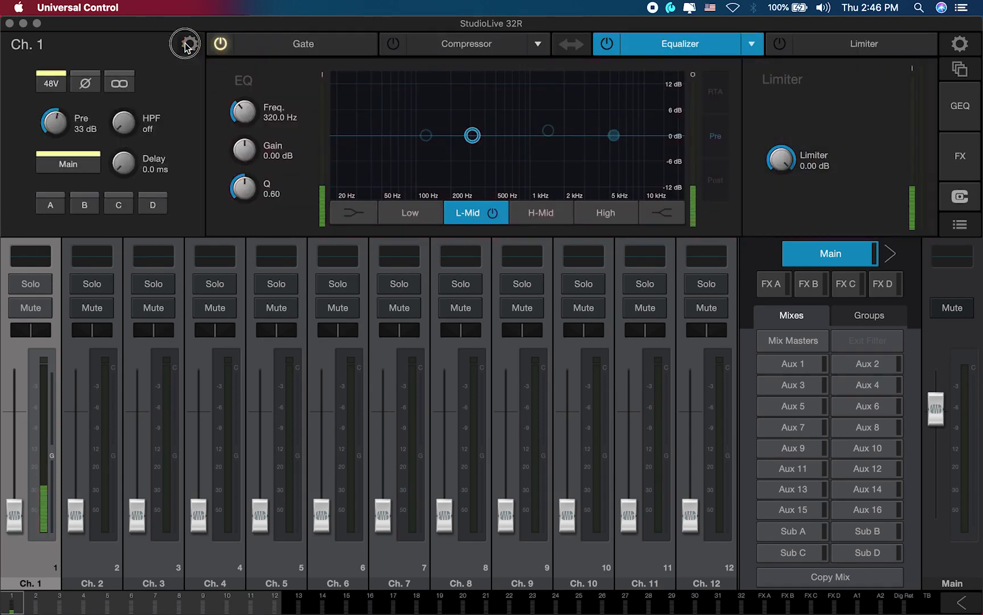
{"action": "left_click", "coordinate": [187, 46]}
{"action": "left_click", "coordinate": [139, 209]}
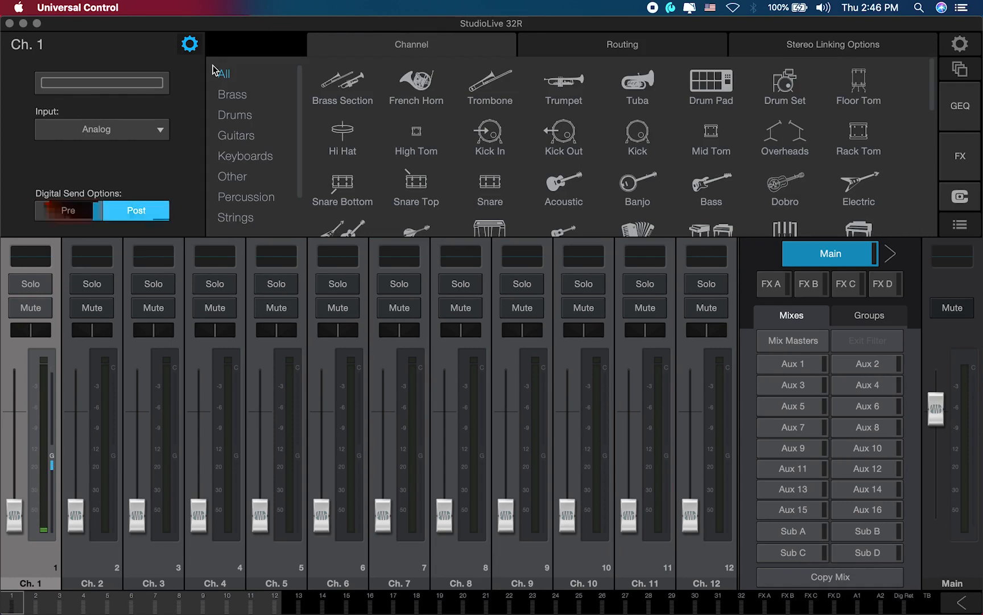
{"action": "left_click", "coordinate": [190, 44]}
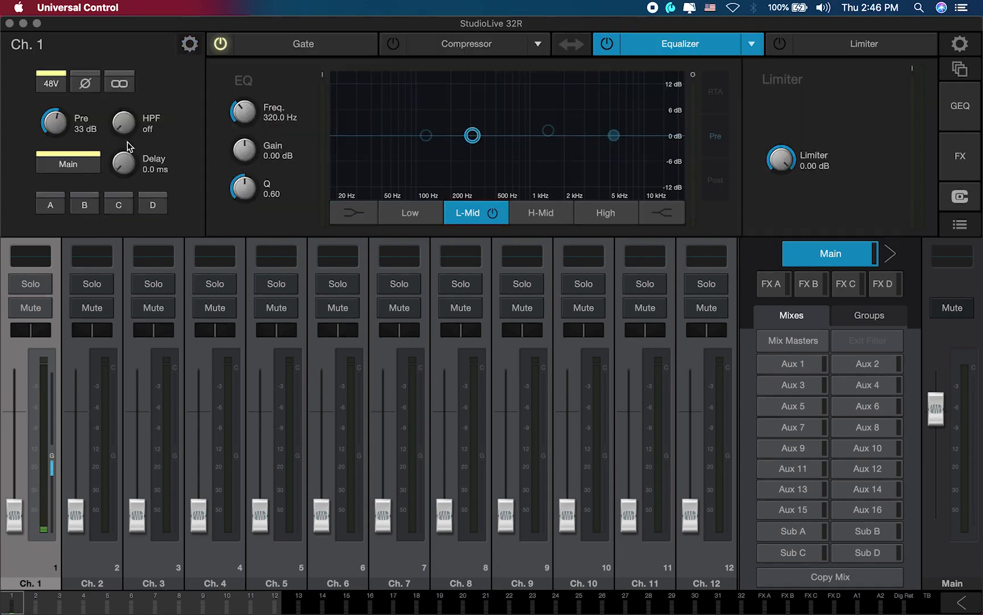
{"action": "left_click", "coordinate": [38, 310]}
{"action": "left_click", "coordinate": [38, 312]}
- Set channel 1's digital send option back to Pre and close the channel settings
{"action": "left_click", "coordinate": [190, 44]}
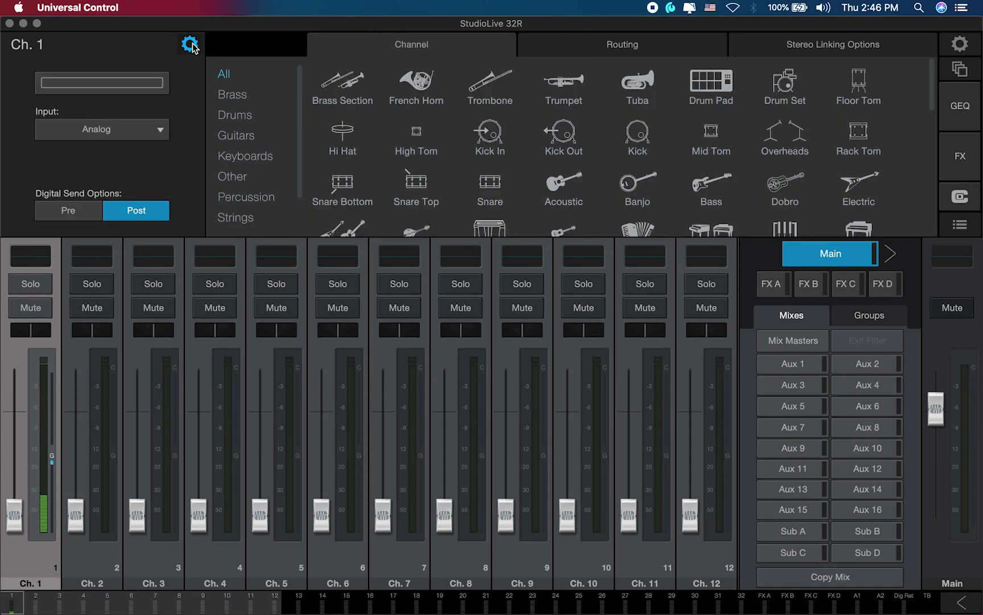
{"action": "left_click", "coordinate": [89, 210]}
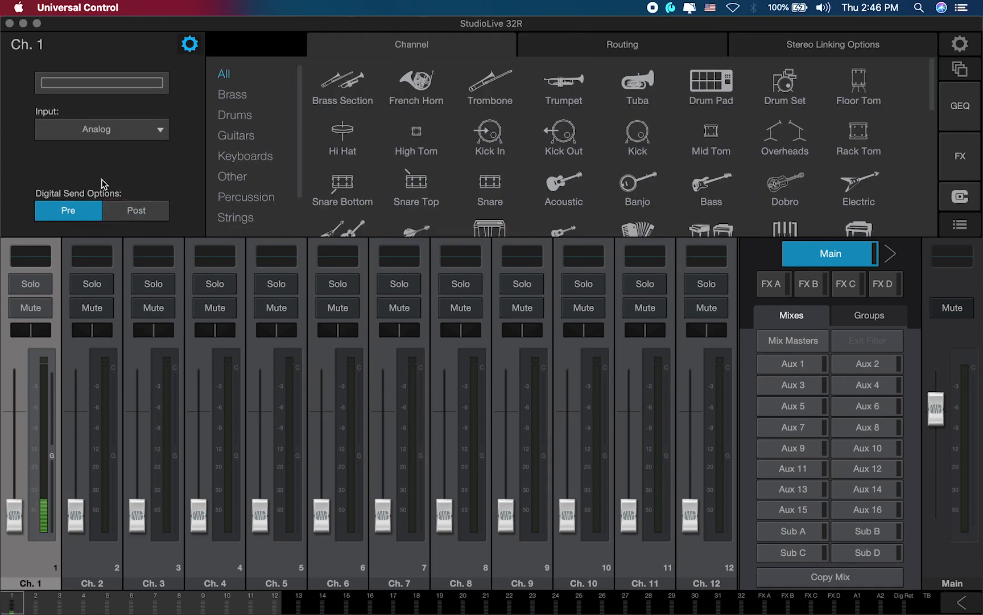
{"action": "left_click", "coordinate": [190, 44]}
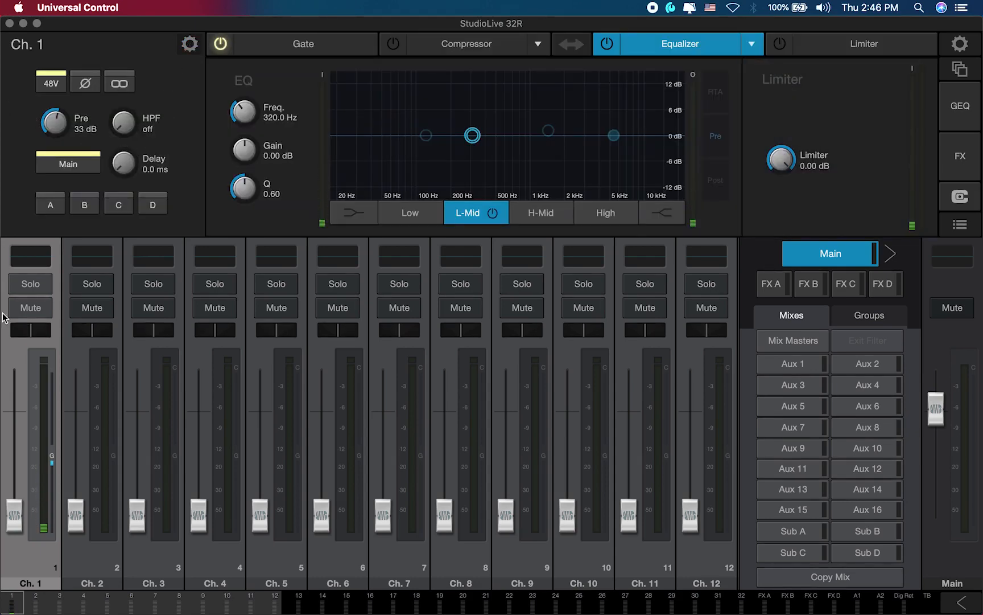
- Pan channel 1 fully to the right and back, and reset its pan to center
{"action": "scroll", "coordinate": [30, 330], "scroll_direction": "up", "scroll_amount": 10}
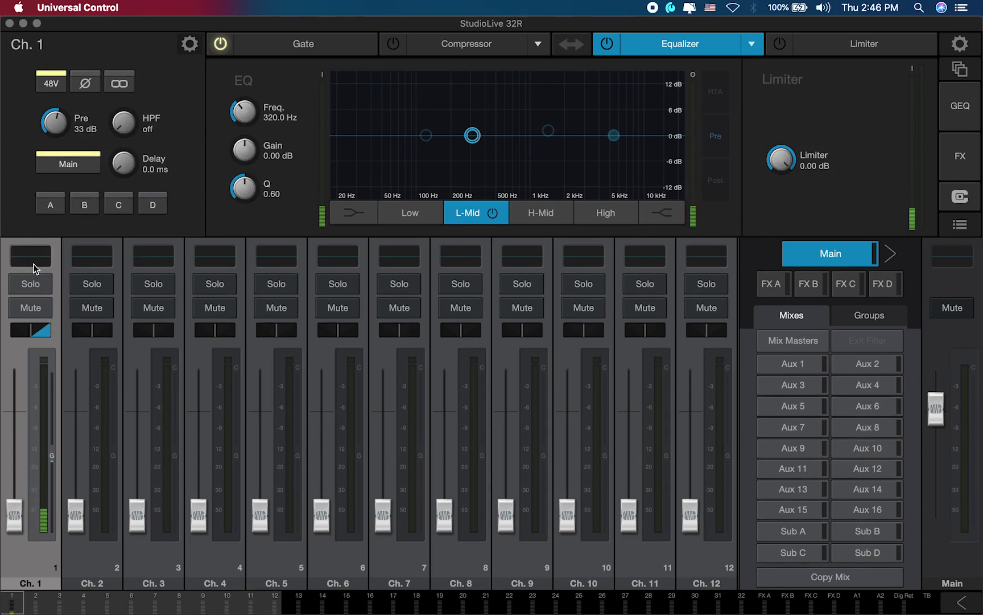
{"action": "scroll", "coordinate": [37, 330], "scroll_direction": "down", "scroll_amount": 5}
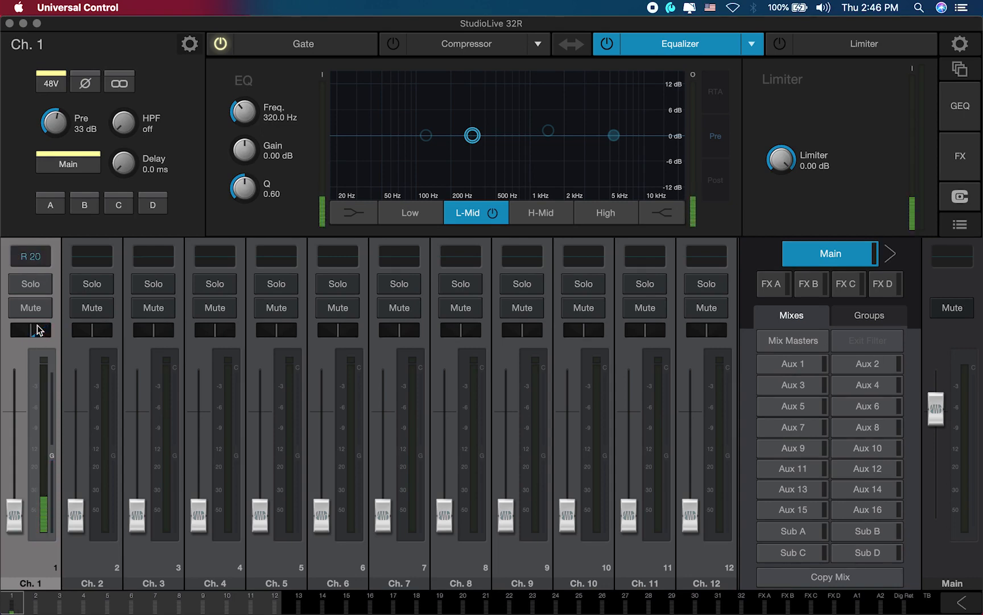
{"action": "scroll", "coordinate": [39, 329], "scroll_direction": "down", "scroll_amount": 5}
{"action": "scroll", "coordinate": [39, 329], "scroll_direction": "down", "scroll_amount": 3}
{"action": "scroll", "coordinate": [39, 330], "scroll_direction": "up", "scroll_amount": 15}
{"action": "scroll", "coordinate": [39, 329], "scroll_direction": "up", "scroll_amount": 3}
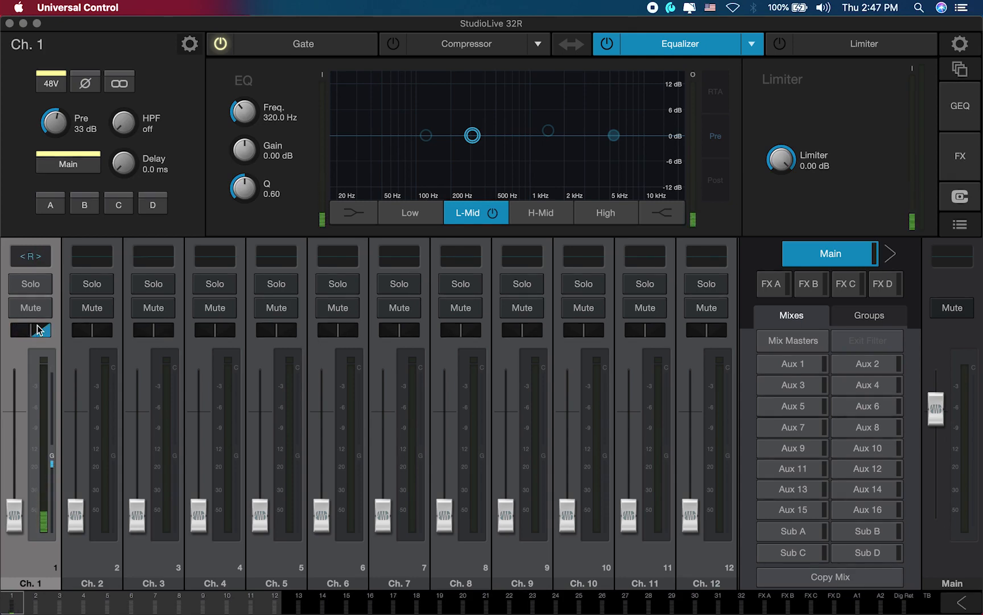
{"action": "double_click", "coordinate": [37, 326]}
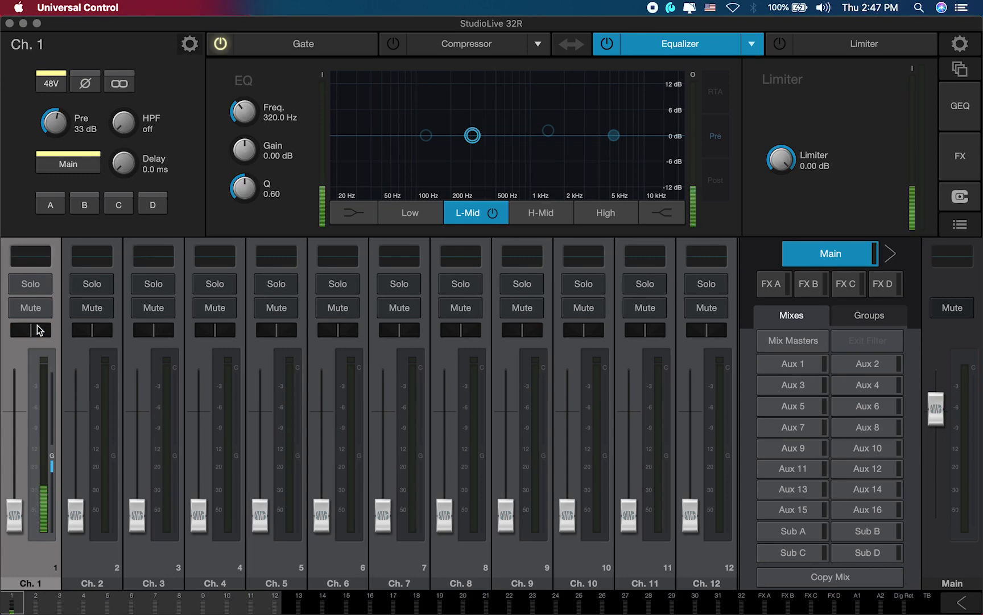
- Pan channel 1 partly to the left and reset it to center
{"action": "left_click", "coordinate": [39, 329]}
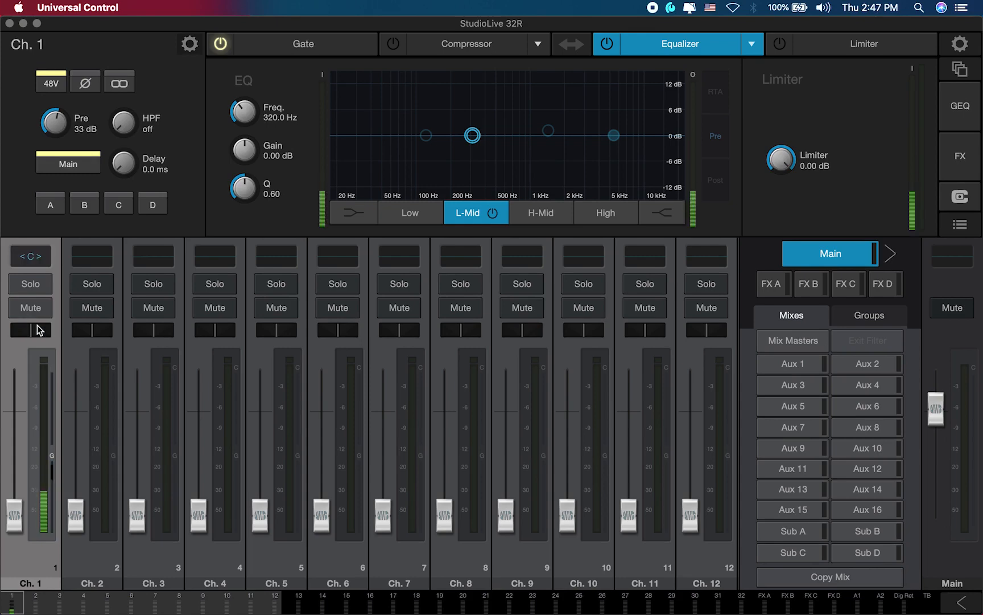
{"action": "left_click_drag", "start_coordinate": [39, 327], "coordinate": [34, 329]}
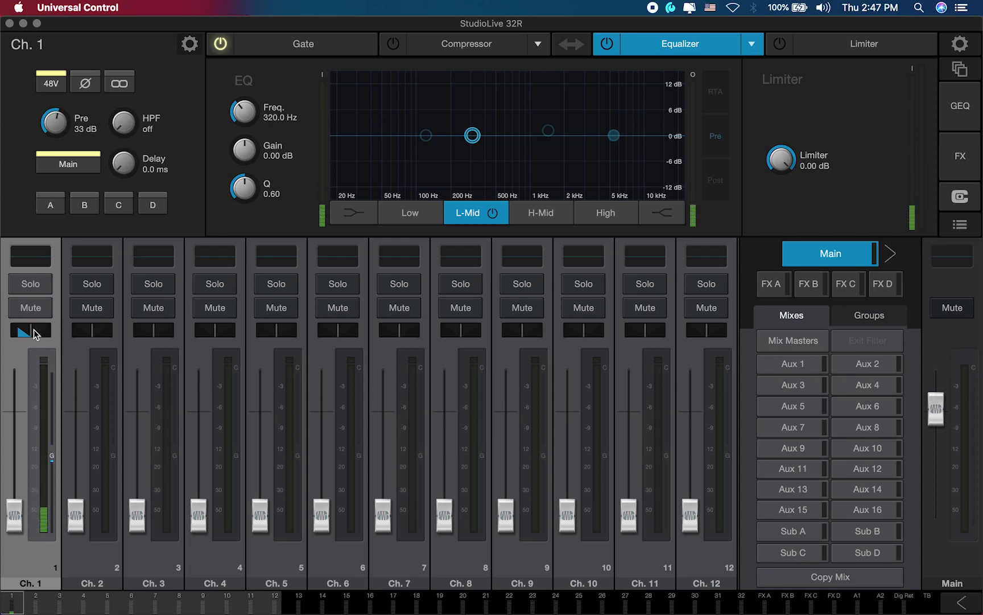
{"action": "double_click", "coordinate": [33, 330]}
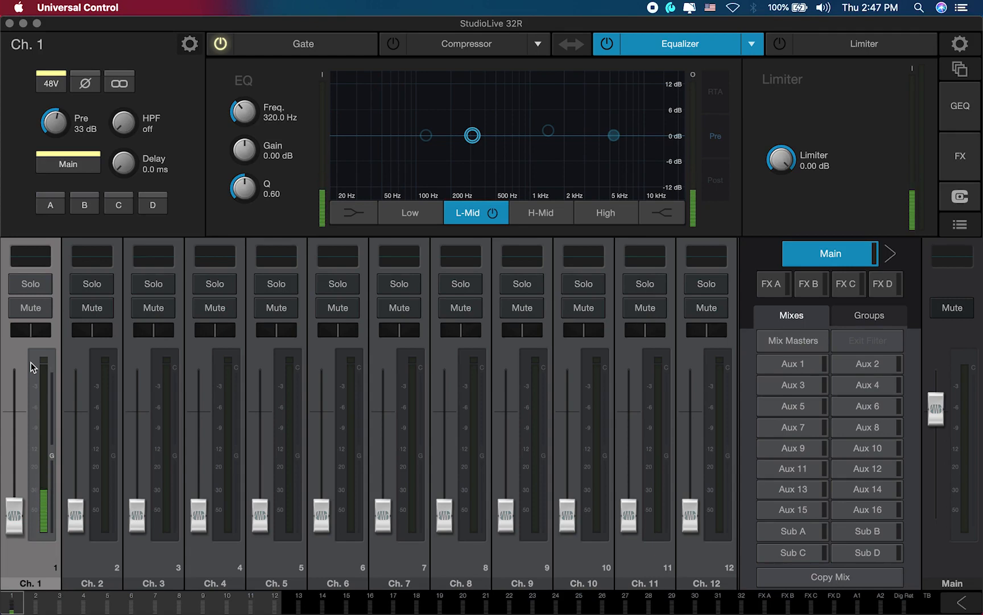
- Raise channel 1's fader to about the main fader's level and pull it fully back down
{"action": "left_click_drag", "start_coordinate": [12, 515], "coordinate": [31, 435]}
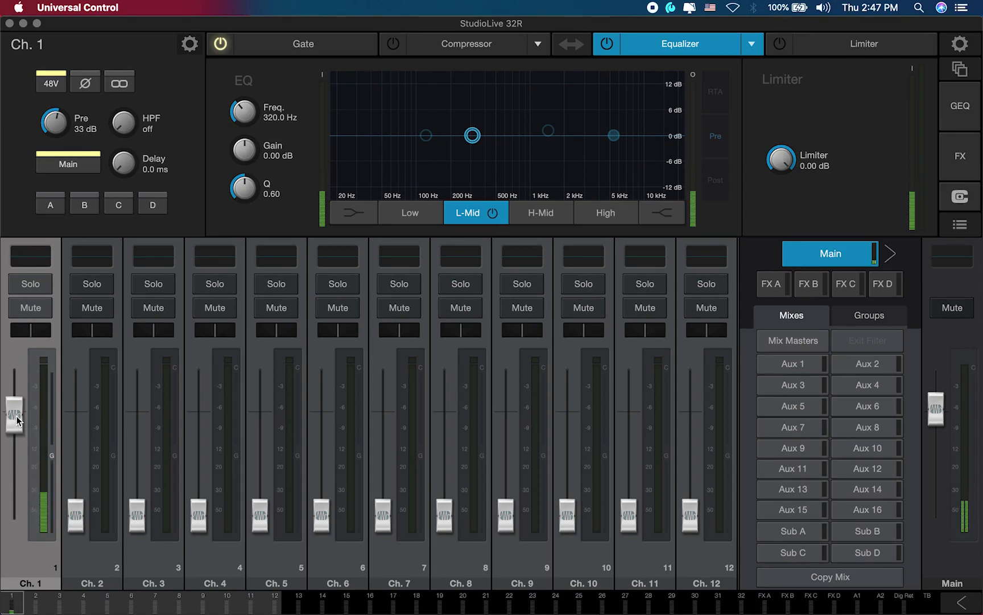
{"action": "mouse_move", "coordinate": [17, 421]}
{"action": "left_mouse_down"}
{"action": "mouse_move", "coordinate": [17, 381]}
{"action": "mouse_move", "coordinate": [18, 414]}
{"action": "left_mouse_up"}
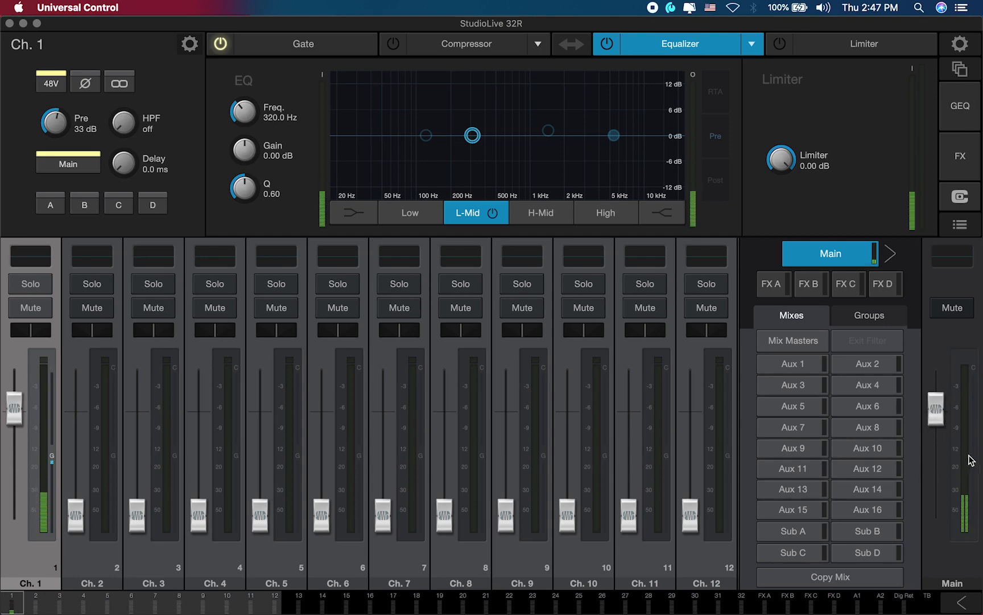
{"action": "left_click_drag", "start_coordinate": [24, 413], "coordinate": [62, 614]}
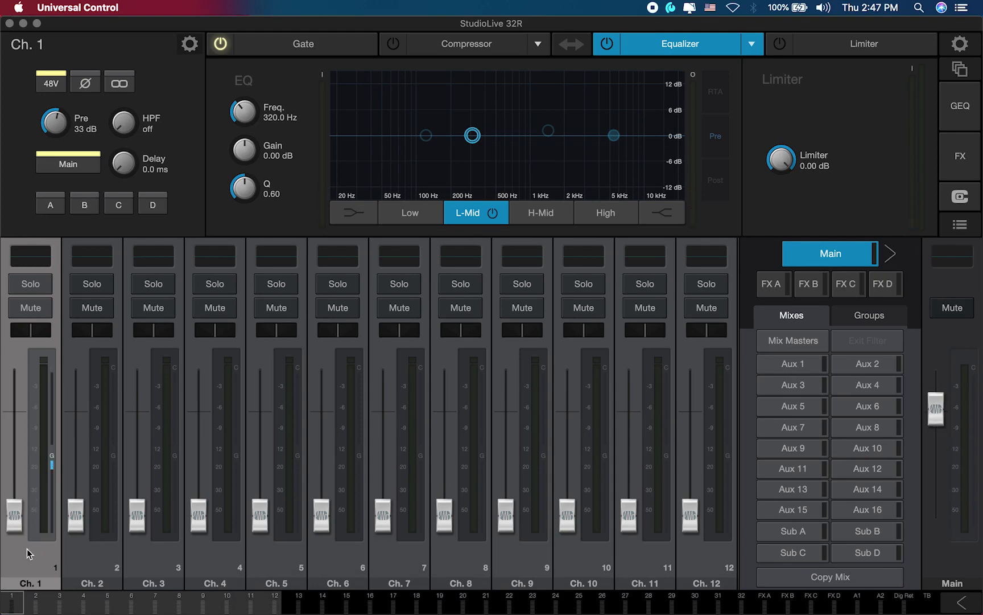
- Raise channel 1's fader to about the main fader's level and toggle its gate off and back on
{"action": "left_click_drag", "start_coordinate": [12, 514], "coordinate": [20, 409]}
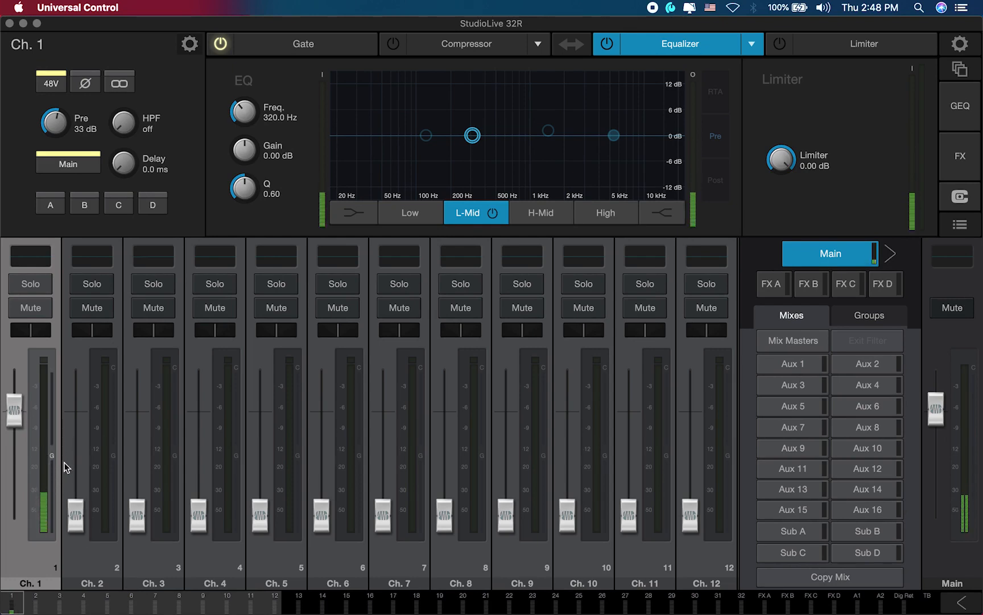
{"action": "left_click", "coordinate": [221, 44]}
{"action": "left_click", "coordinate": [221, 44]}
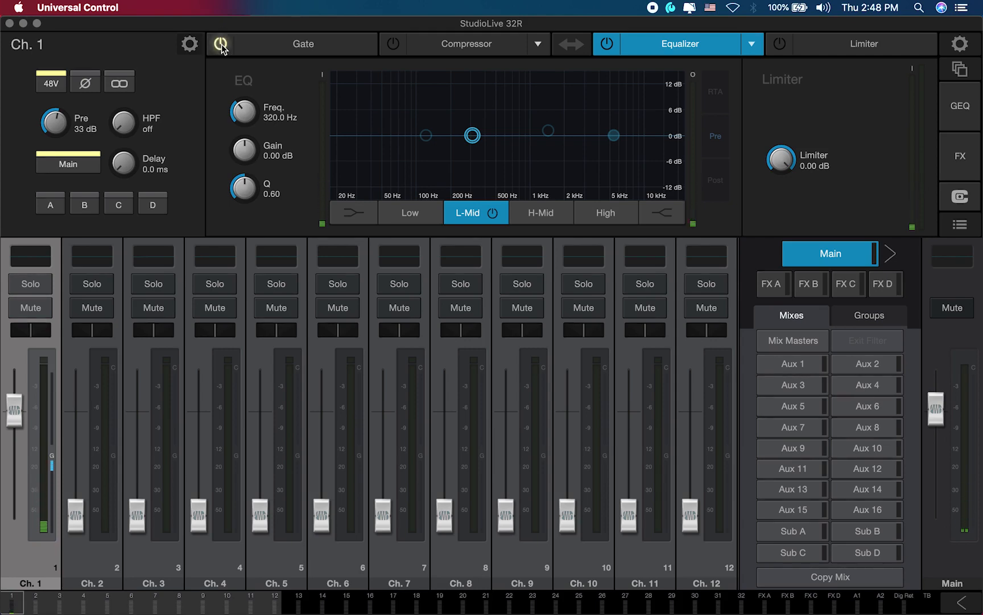
- Enable channel 1's compressor and lower its threshold to -49.28 dB
{"action": "left_click", "coordinate": [277, 51]}
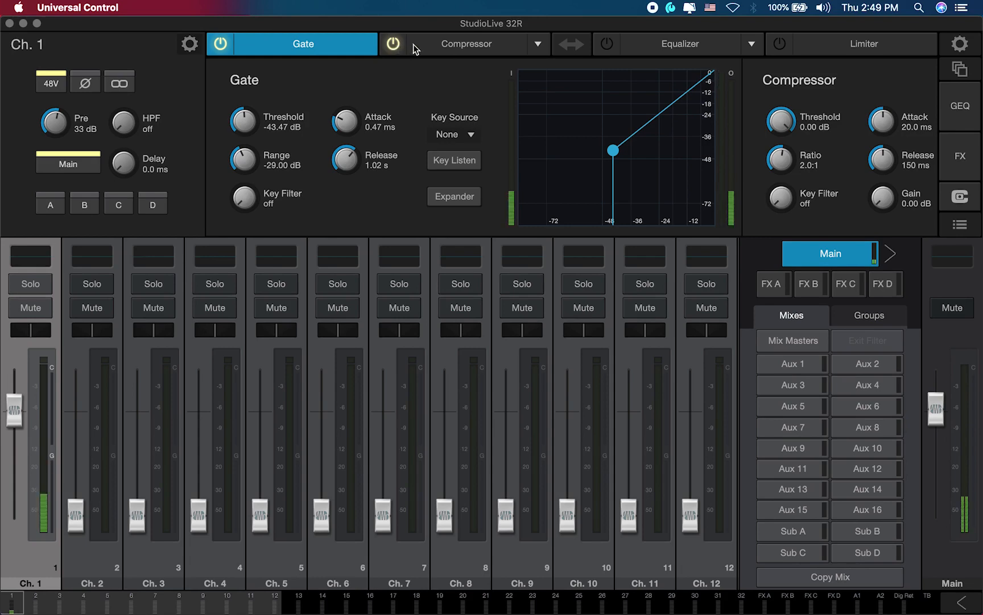
{"action": "left_click", "coordinate": [437, 48]}
{"action": "left_click", "coordinate": [365, 47]}
{"action": "left_click", "coordinate": [438, 44]}
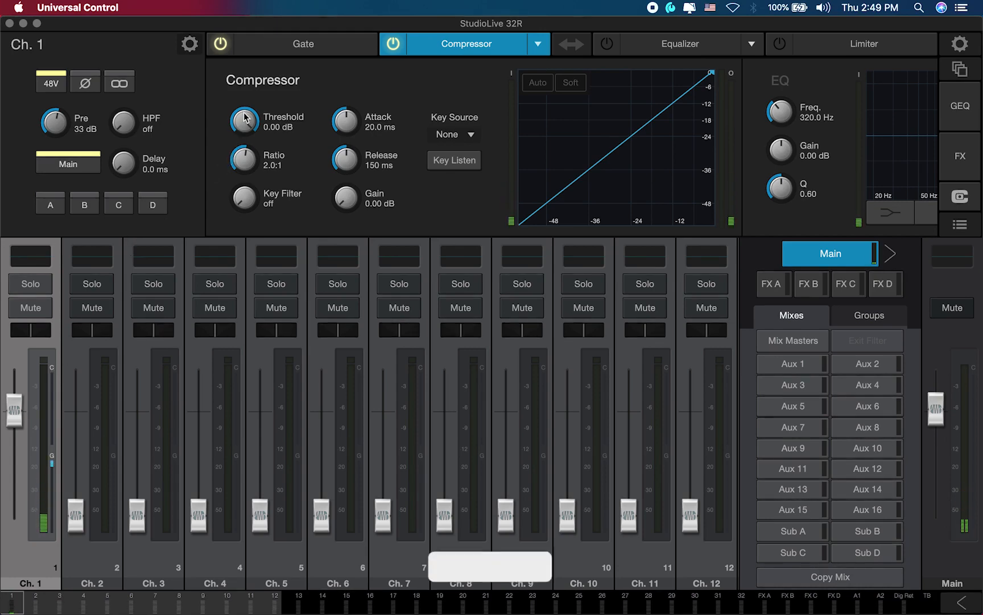
{"action": "scroll", "coordinate": [245, 118], "scroll_direction": "down", "scroll_amount": 15}
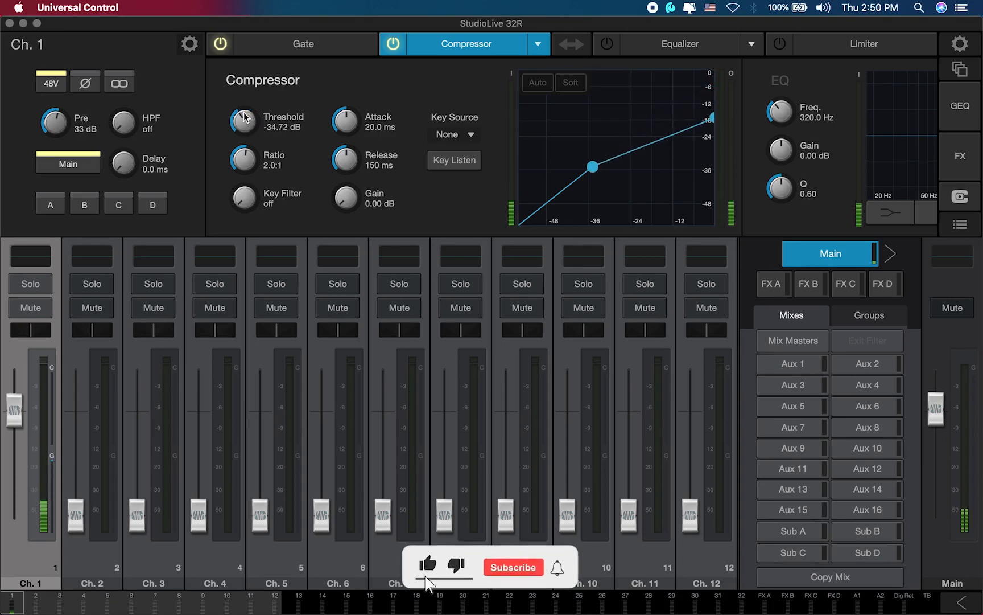
{"action": "scroll", "coordinate": [245, 118], "scroll_direction": "down", "scroll_amount": 7}
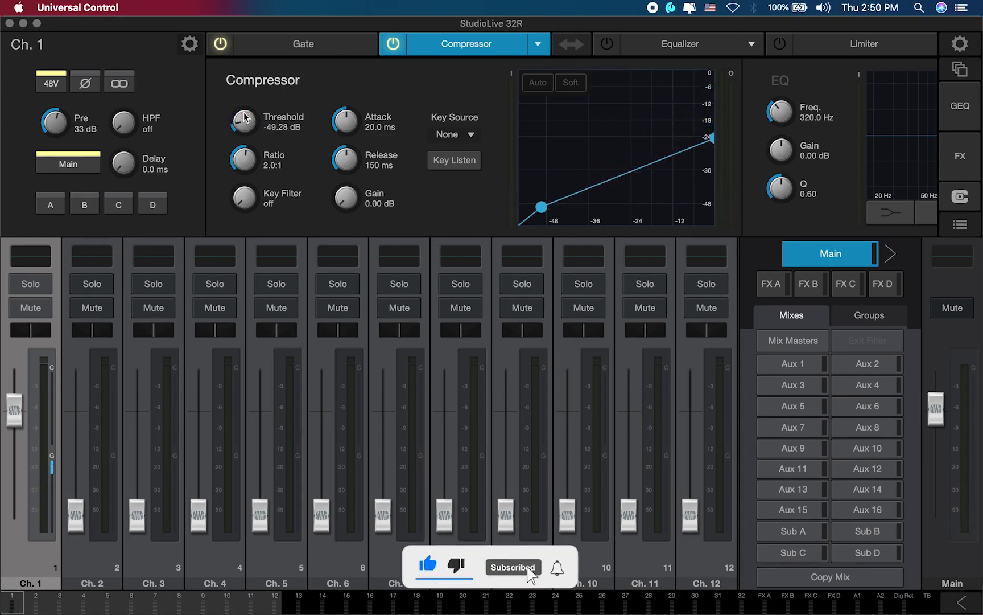
- Set channel 1's compressor threshold to -56.00 dB and raise it to -19.60 dB, toggling the compressor off and on twice to compare
{"action": "scroll", "coordinate": [244, 118], "scroll_direction": "down", "scroll_amount": 3}
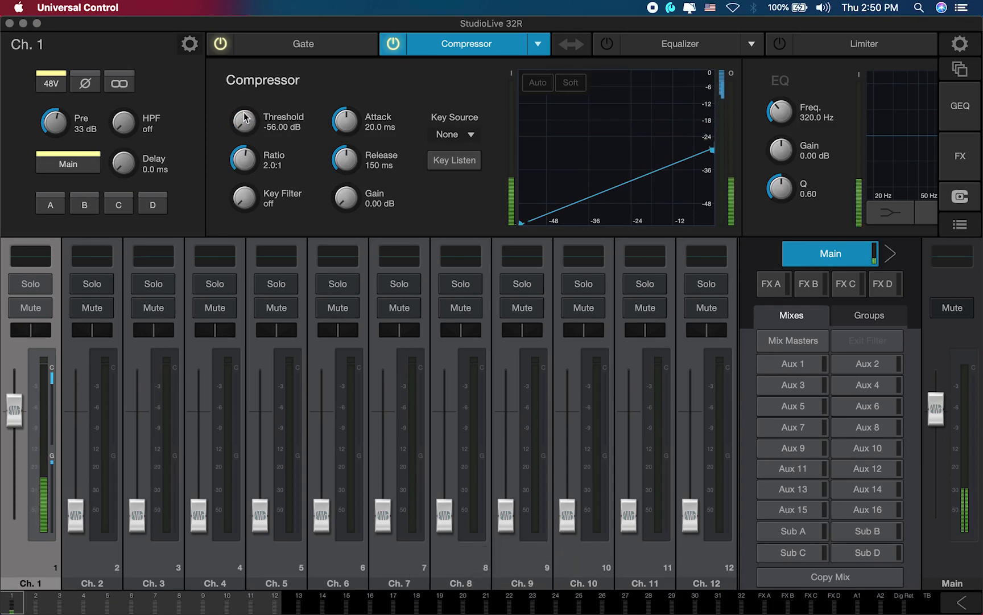
{"action": "left_click_drag", "start_coordinate": [245, 117], "coordinate": [214, 77]}
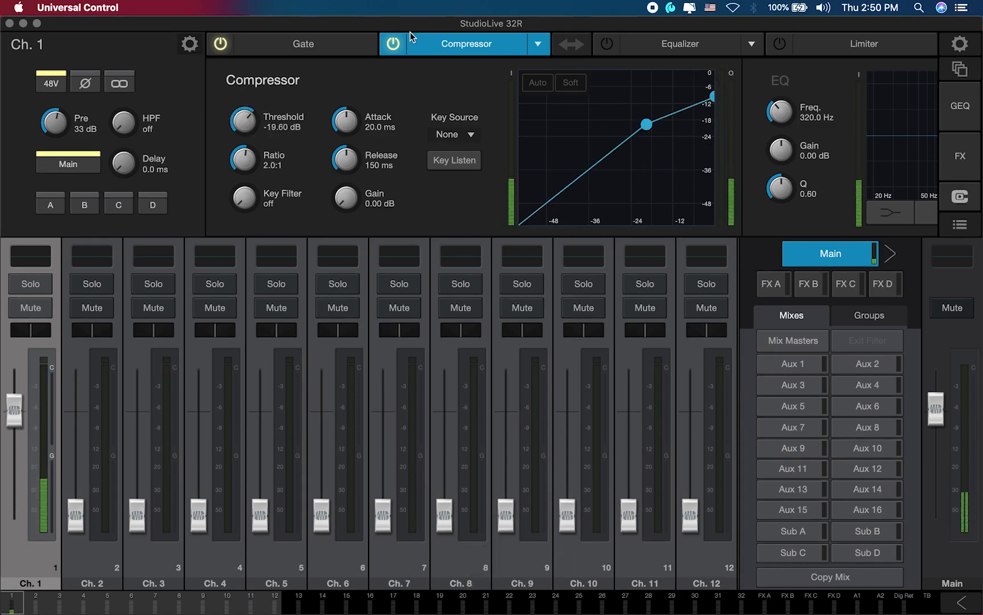
{"action": "left_click", "coordinate": [393, 44]}
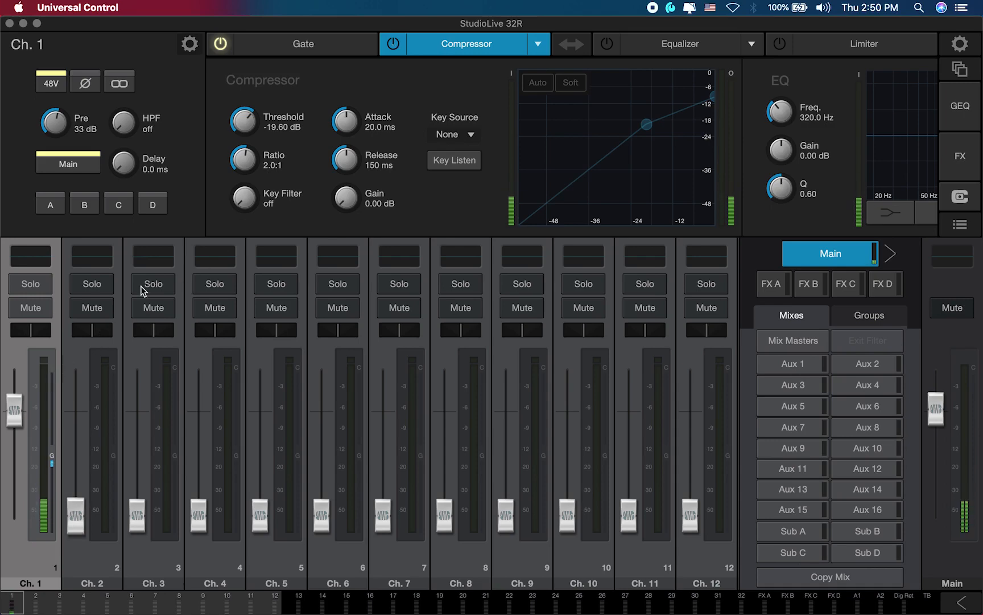
{"action": "left_click", "coordinate": [393, 45]}
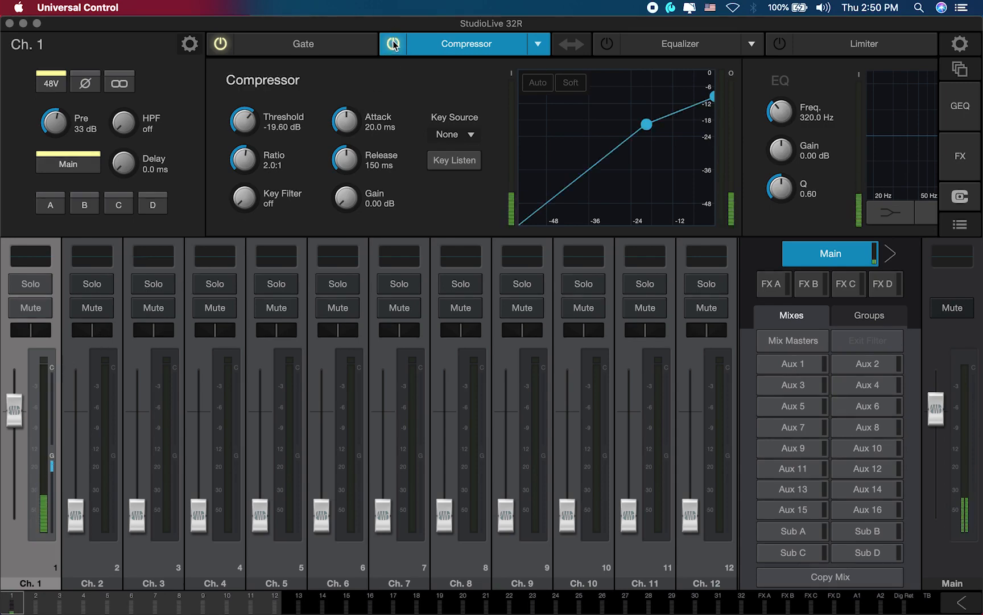
{"action": "left_click", "coordinate": [393, 45]}
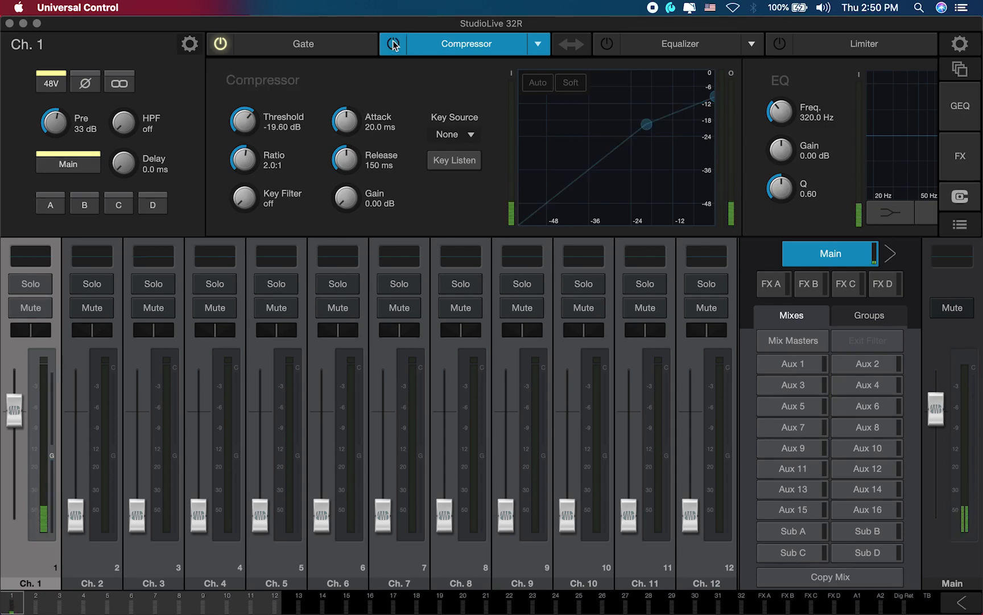
{"action": "left_click", "coordinate": [394, 44]}
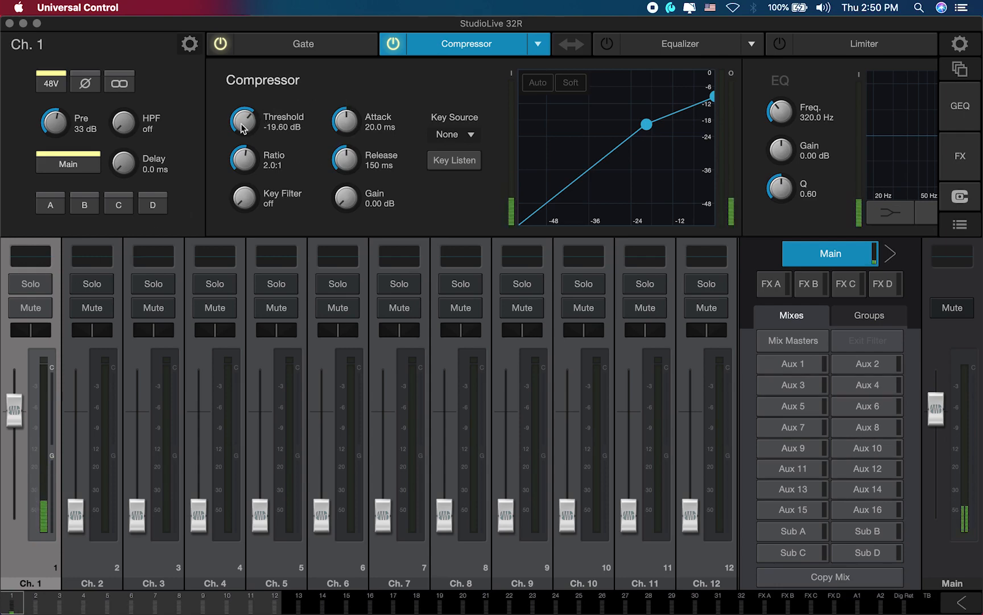
- Lower channel 1's compressor threshold to -56.00 dB, bring it up to -40.88 dB, and switch the compressor off
{"action": "scroll", "coordinate": [241, 122], "scroll_direction": "down", "scroll_amount": 15}
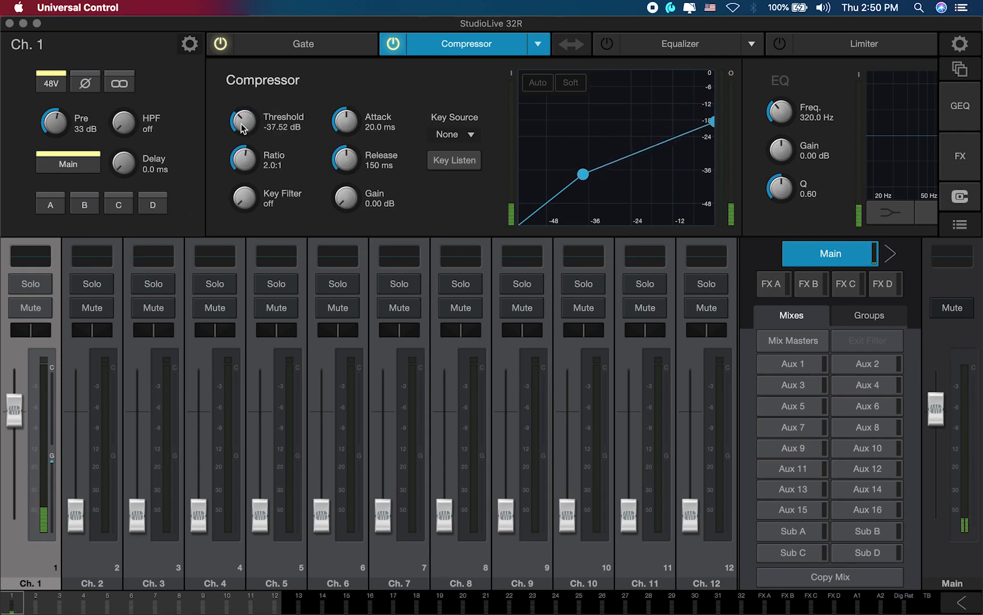
{"action": "scroll", "coordinate": [242, 123], "scroll_direction": "down", "scroll_amount": 5}
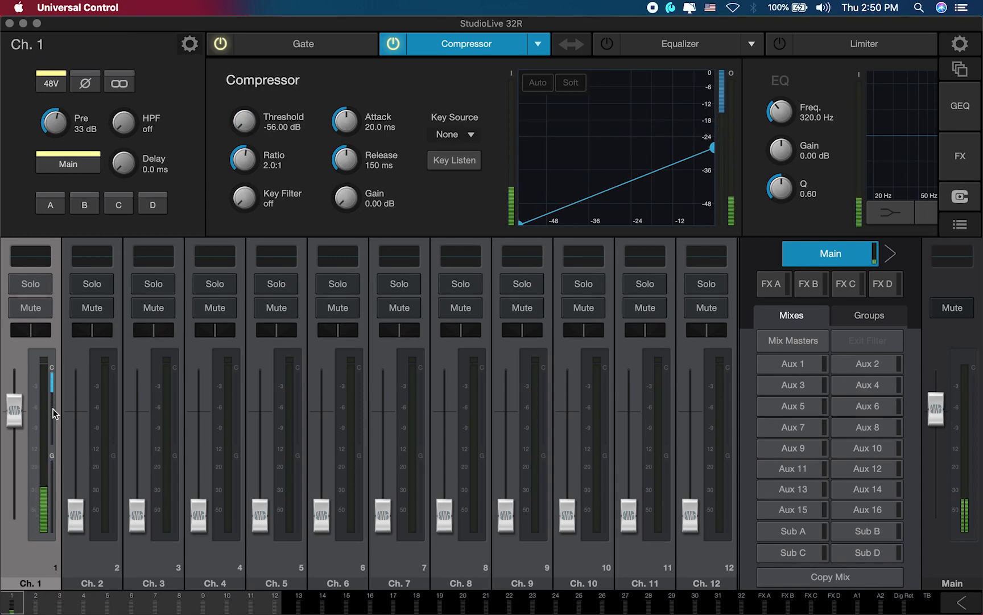
{"action": "left_click_drag", "start_coordinate": [53, 409], "coordinate": [43, 472]}
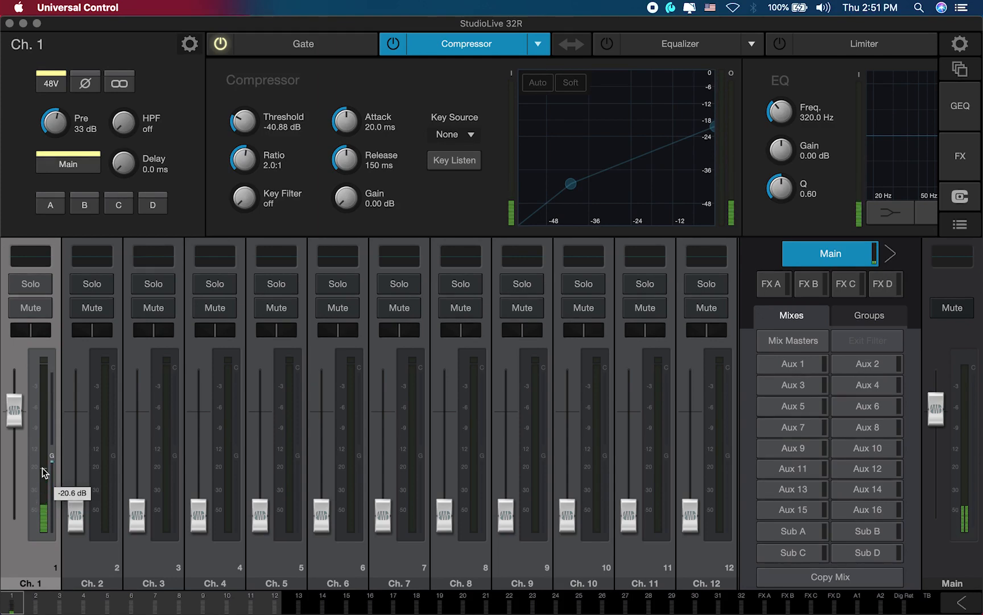
{"action": "left_click_drag", "start_coordinate": [43, 472], "coordinate": [41, 459]}
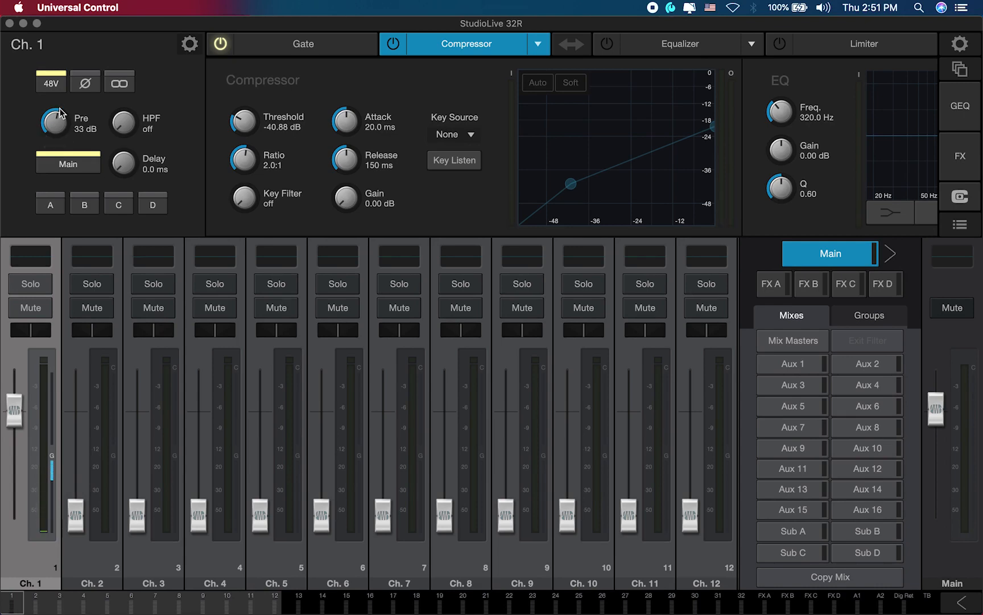
- Lower channel 1's preamp gain to 28 dB and pull its fader fully down to -84.0 dB
{"action": "left_click_drag", "start_coordinate": [61, 112], "coordinate": [58, 137]}
{"action": "left_click_drag", "start_coordinate": [16, 415], "coordinate": [15, 515]}
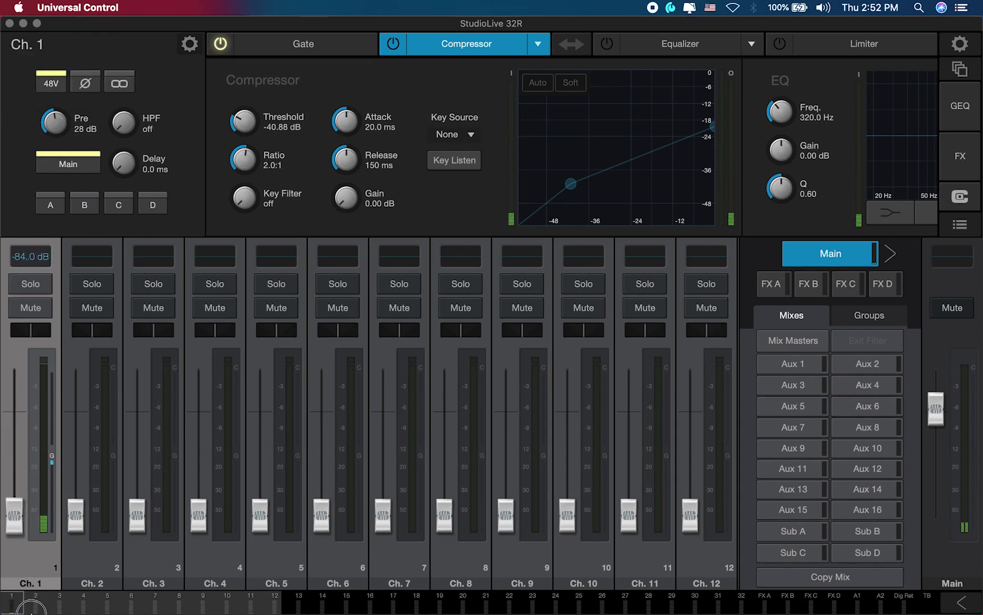
{"action": "mouse_move", "coordinate": [30, 612]}
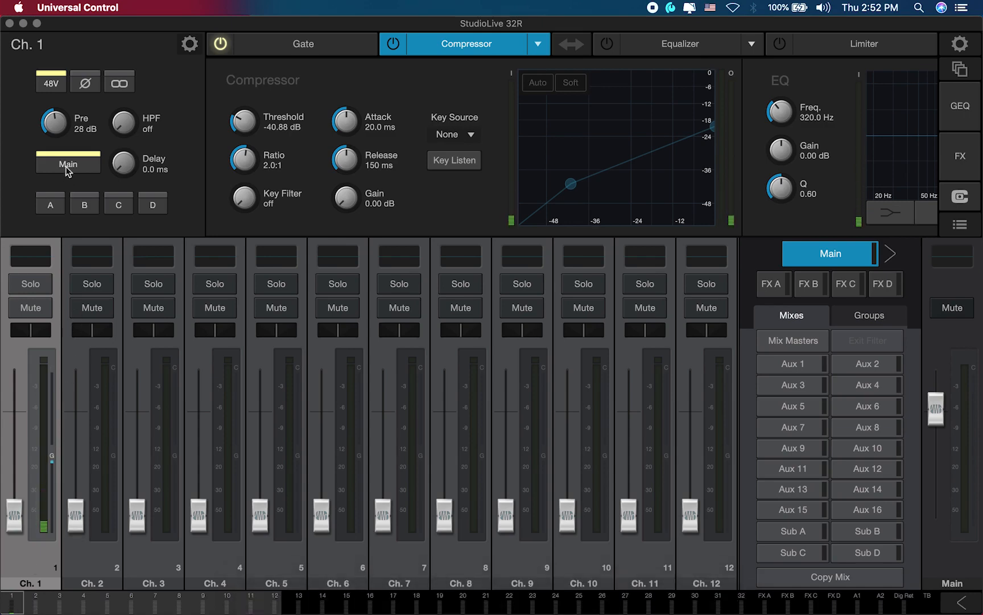
- Raise channel 1's preamp gain to 30 dB
{"action": "left_click_drag", "start_coordinate": [55, 131], "coordinate": [54, 126]}
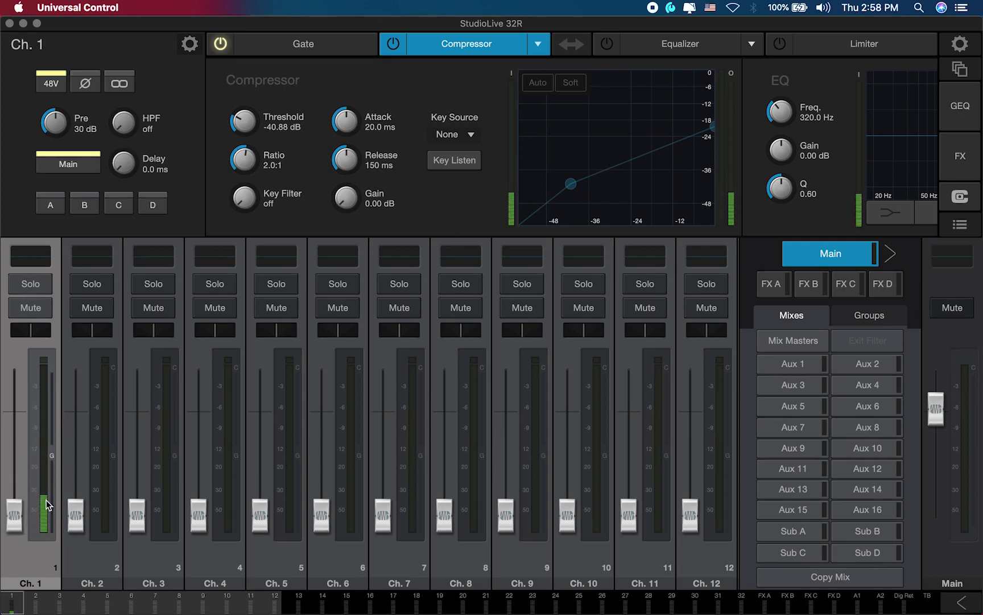
{"action": "mouse_move", "coordinate": [43, 492]}
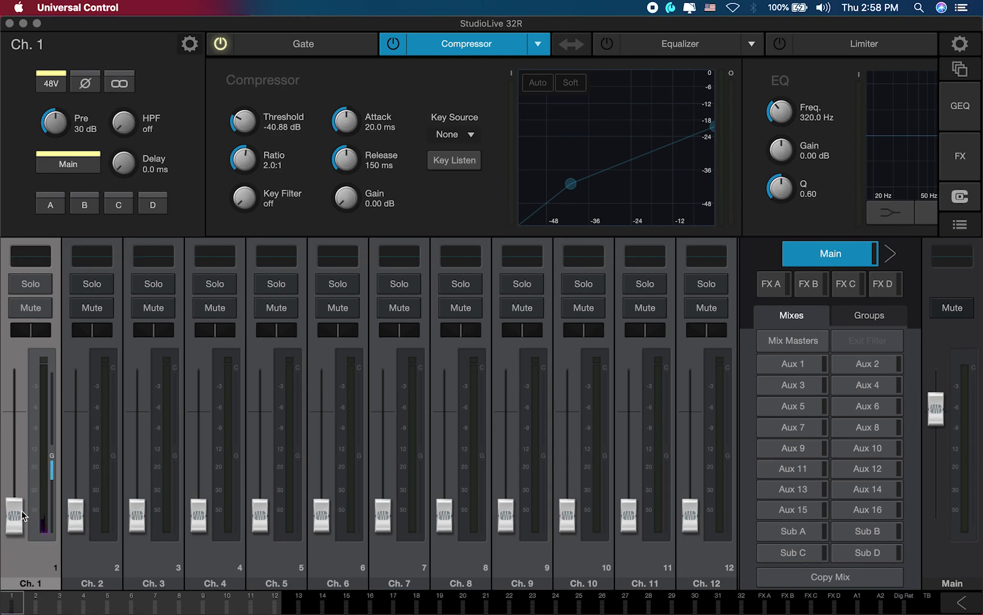
{"action": "left_click_drag", "start_coordinate": [14, 515], "coordinate": [14, 552]}
- Assign the Kick type from the Drums category to channel 1 and close the channel settings
{"action": "left_click", "coordinate": [189, 46]}
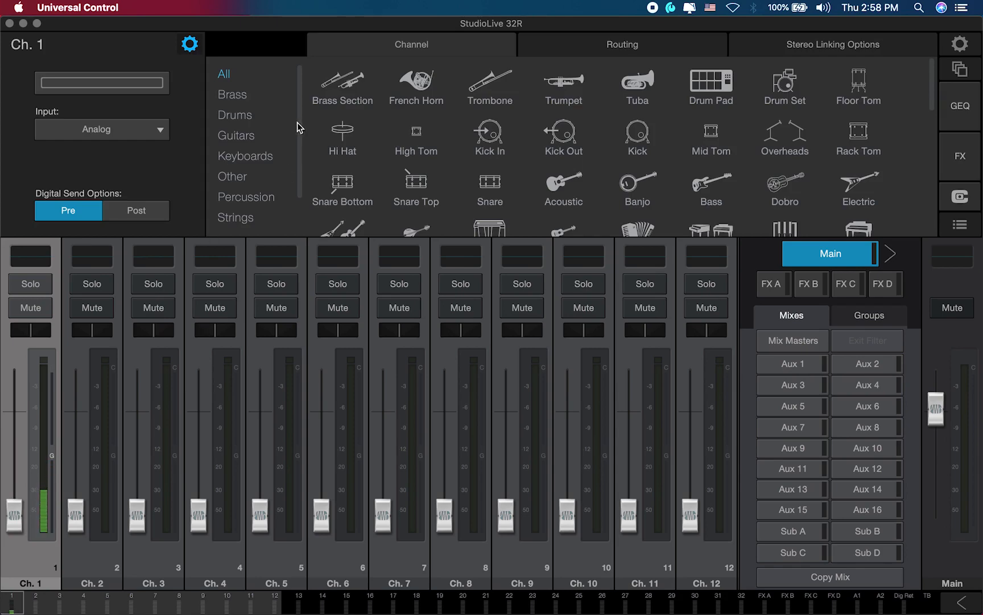
{"action": "left_click", "coordinate": [261, 119]}
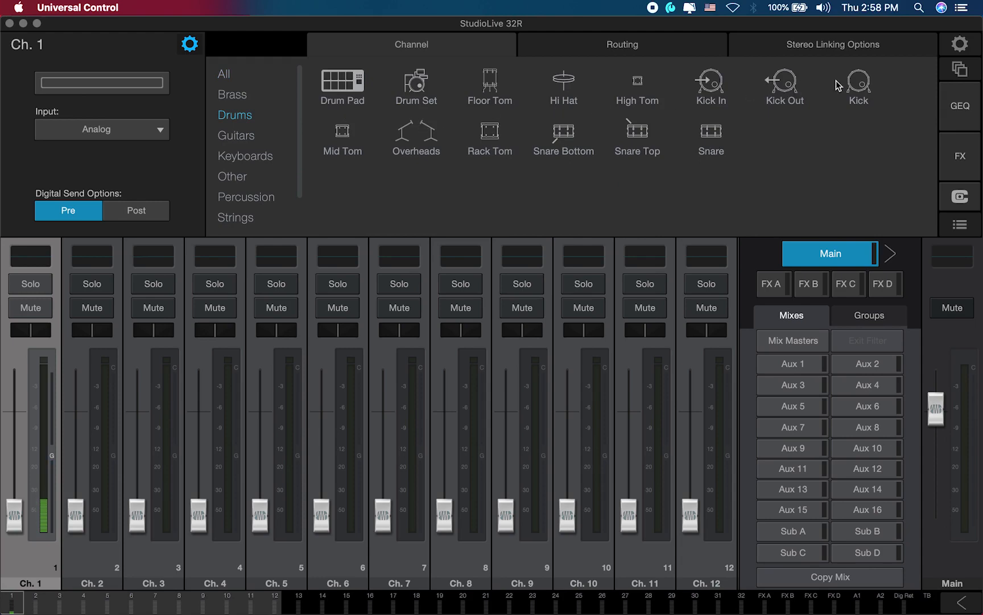
{"action": "left_click", "coordinate": [859, 85]}
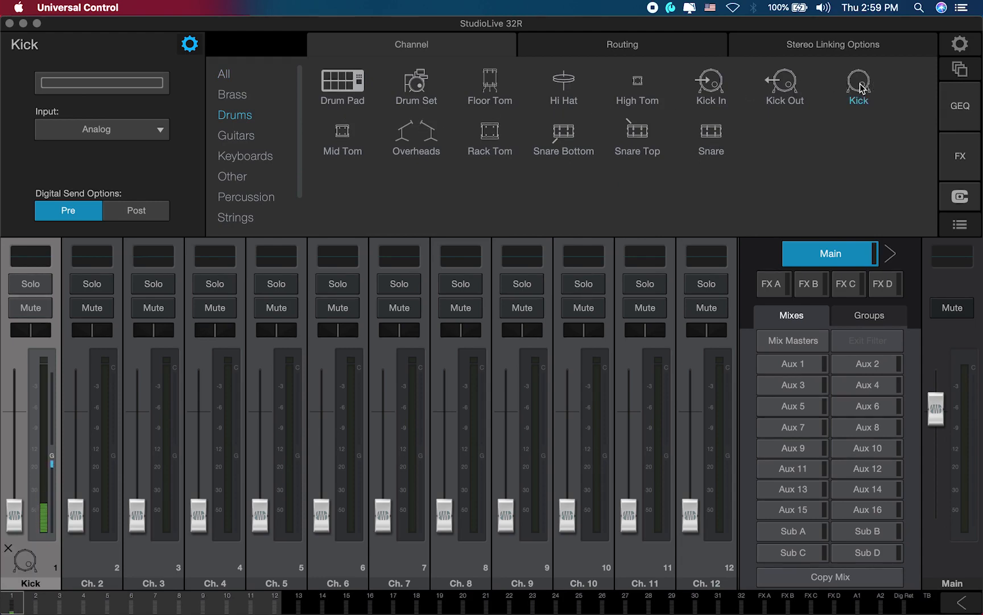
{"action": "left_click", "coordinate": [24, 564]}
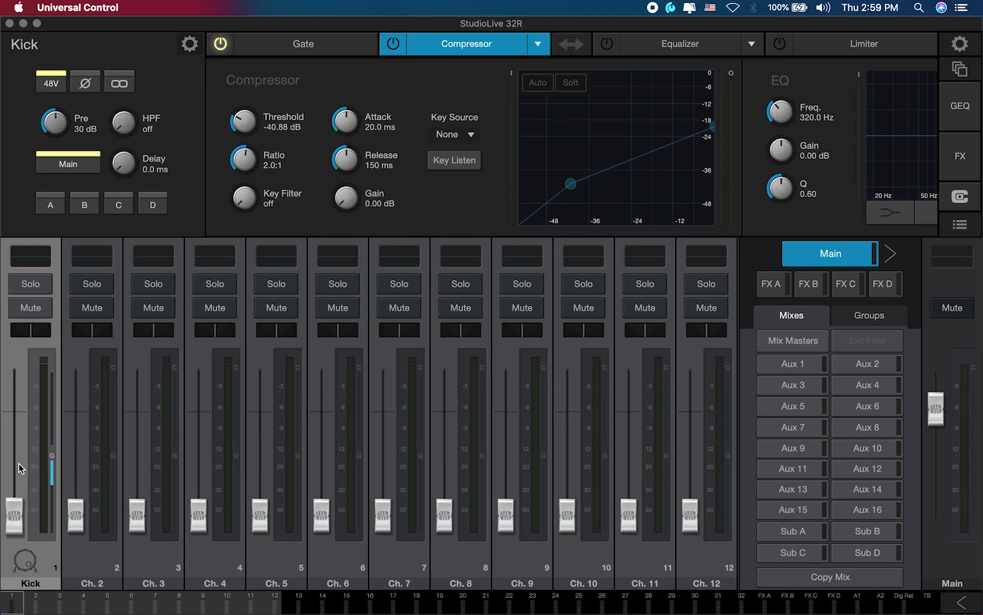
- Enable the Kick channel's equalizer, boost its L-Mid band to 6.49 dB at 311.1 Hz, and bring it down to 0.31 dB at 411.0 Hz
{"action": "left_click", "coordinate": [33, 259]}
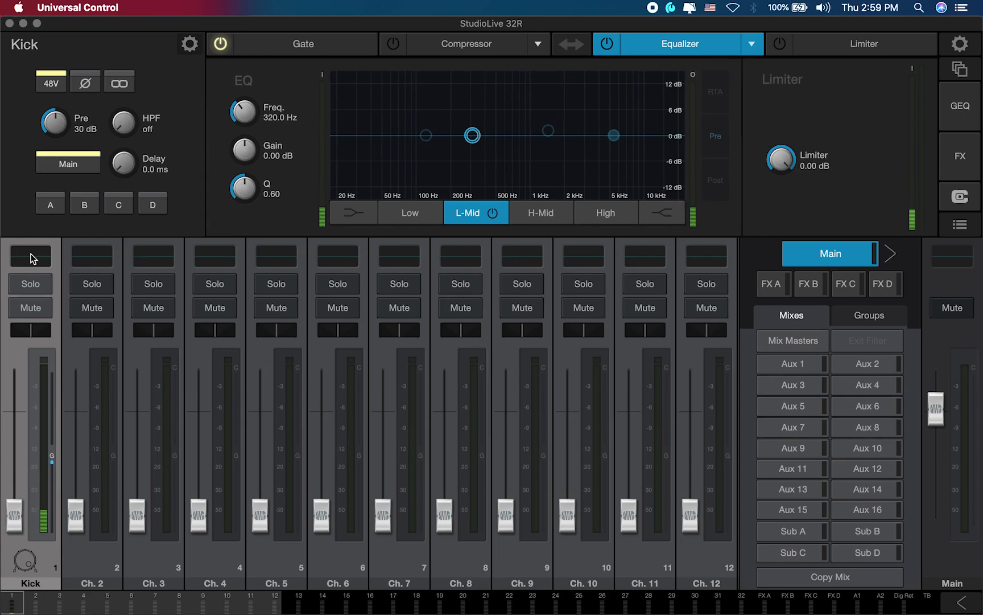
{"action": "left_click_drag", "start_coordinate": [472, 135], "coordinate": [471, 107]}
{"action": "left_click", "coordinate": [608, 46]}
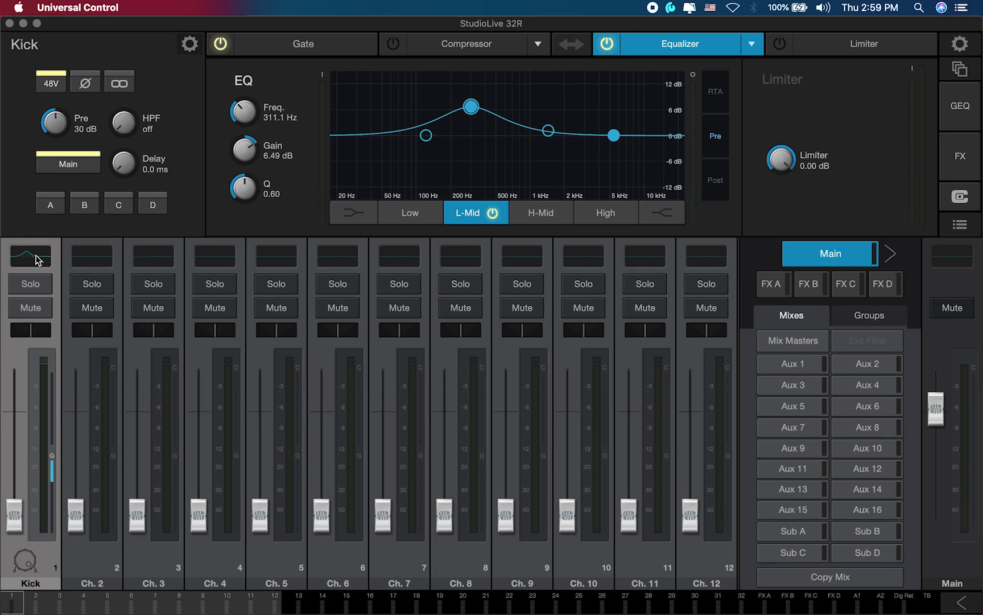
{"action": "left_click", "coordinate": [426, 136]}
{"action": "left_click_drag", "start_coordinate": [471, 106], "coordinate": [485, 134]}
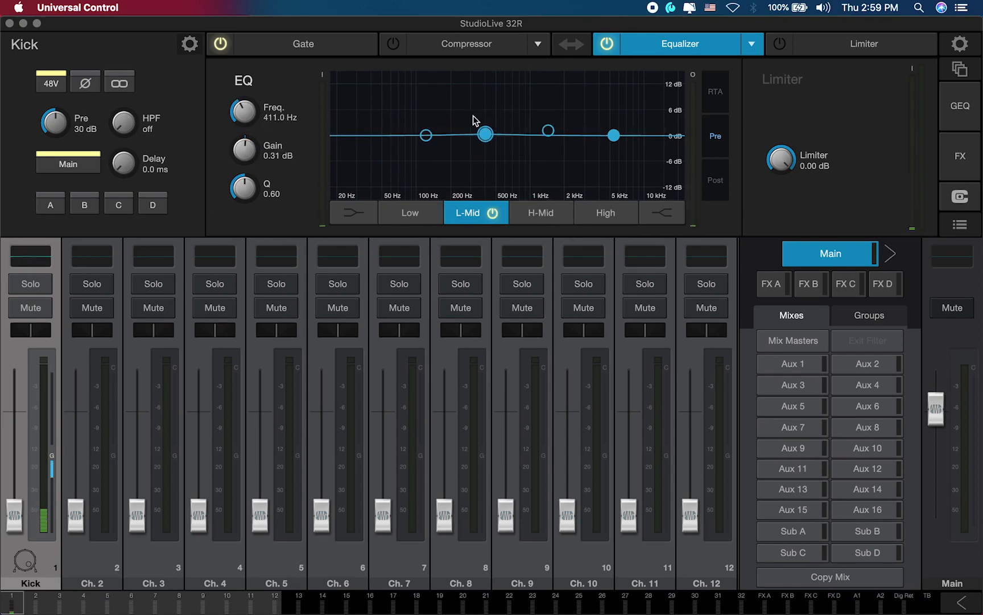
- Pan the Kick channel slightly off center and reset it to center, and toggle its mute on and off
{"action": "left_click_drag", "start_coordinate": [34, 330], "coordinate": [34, 333]}
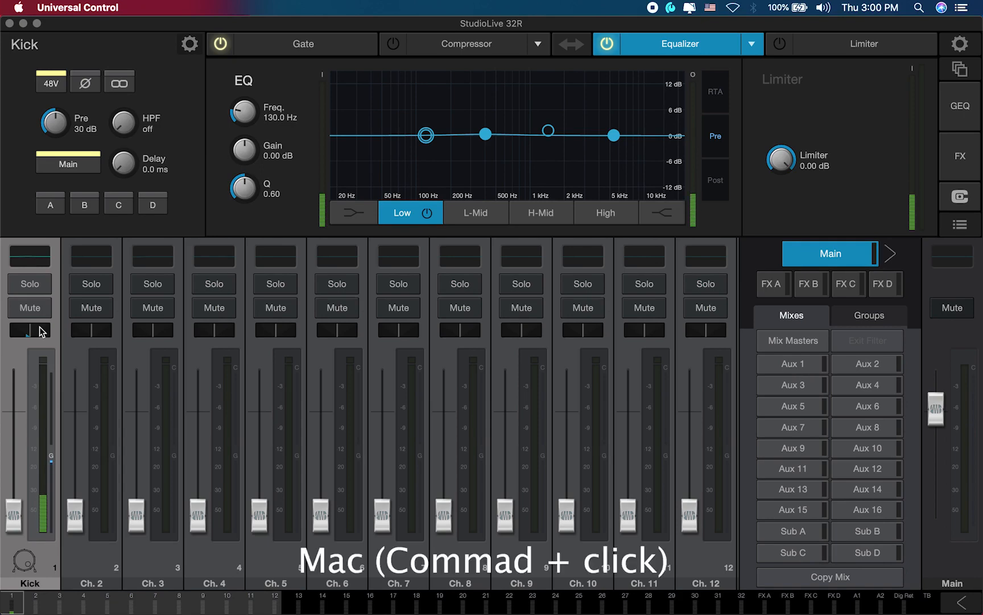
{"action": "left_click", "coordinate": [40, 326], "text": "super"}
{"action": "left_click", "coordinate": [31, 313]}
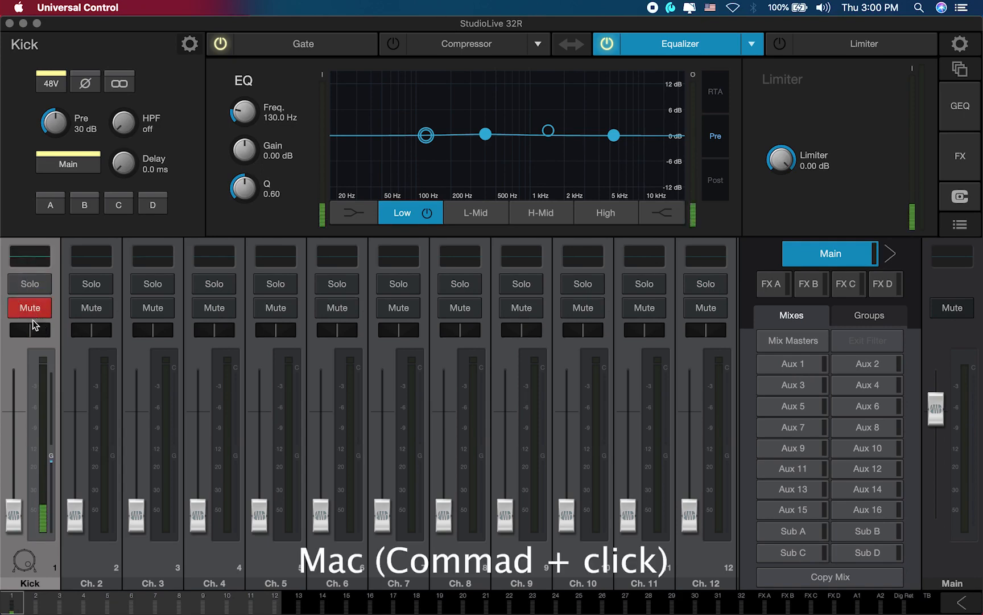
{"action": "left_click", "coordinate": [30, 309]}
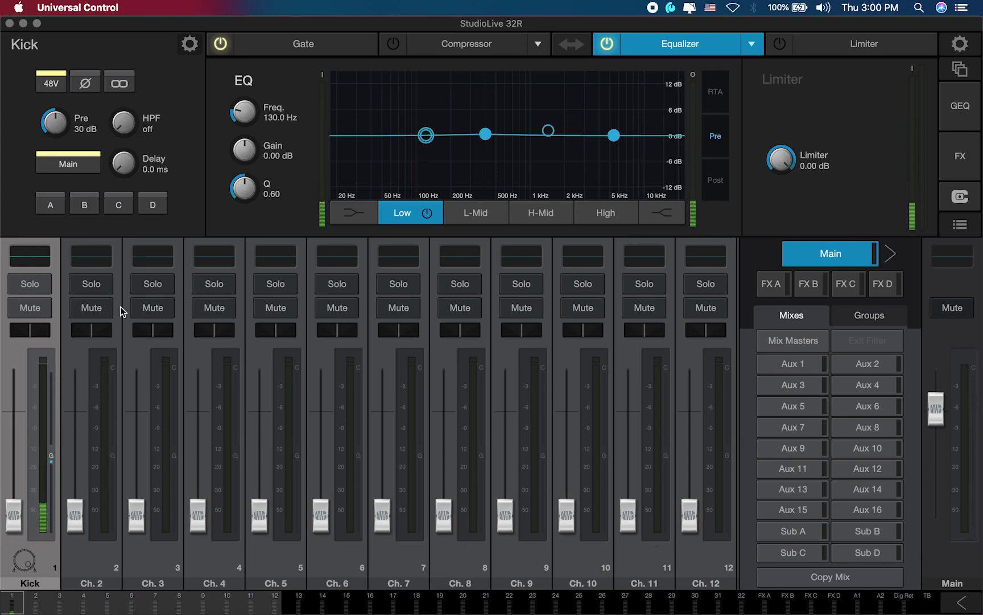
- Switch the Kick channel's compressor back on
{"action": "left_click", "coordinate": [391, 47]}
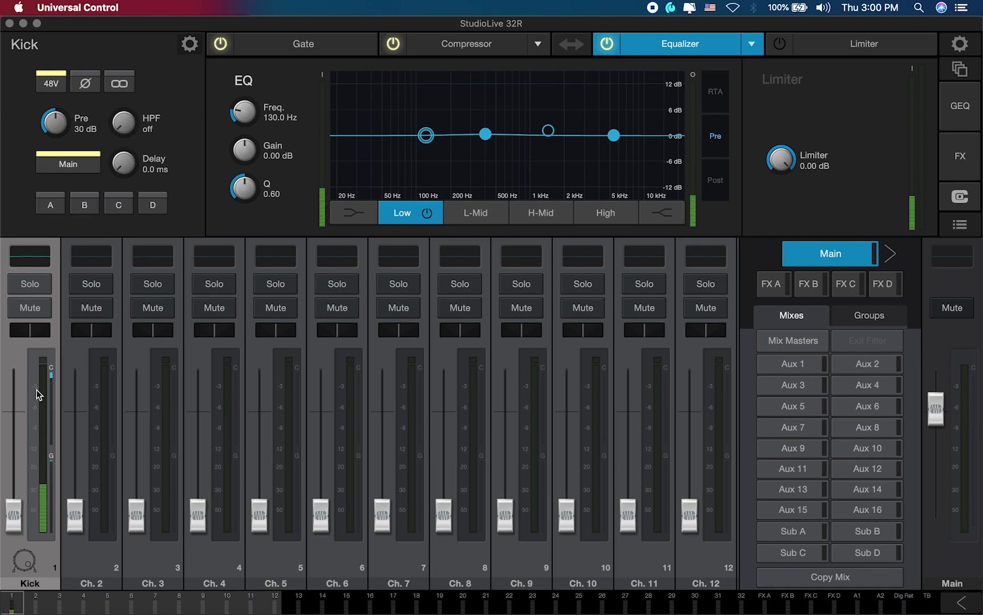
{"action": "mouse_move", "coordinate": [13, 515]}
{"action": "left_mouse_down"}
{"action": "mouse_move", "coordinate": [13, 424]}
{"action": "mouse_move", "coordinate": [13, 515]}
{"action": "left_mouse_up"}
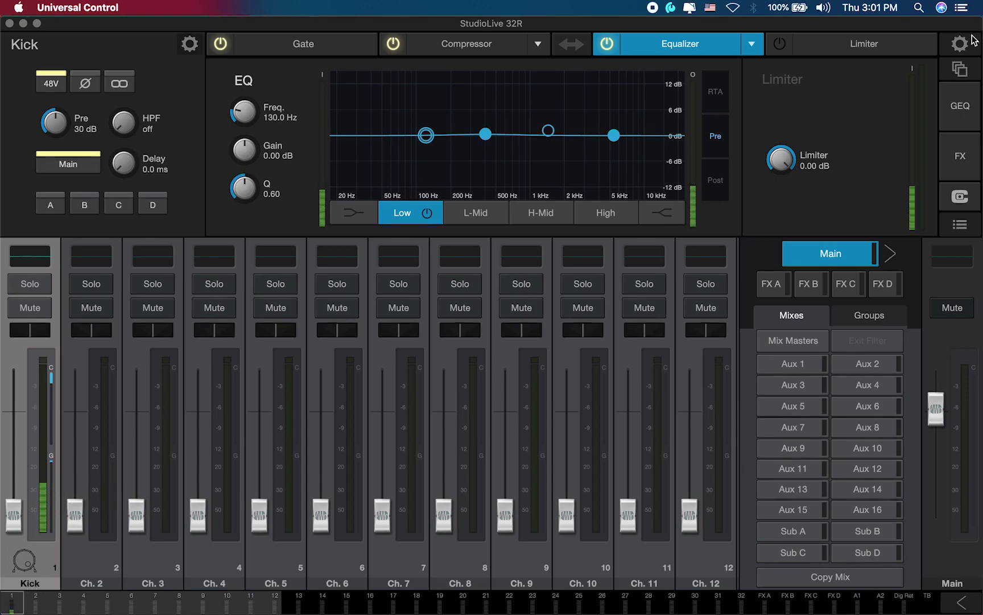
- Color the Kick channel red, change the color to orange, and close the channel settings
{"action": "left_click", "coordinate": [192, 49]}
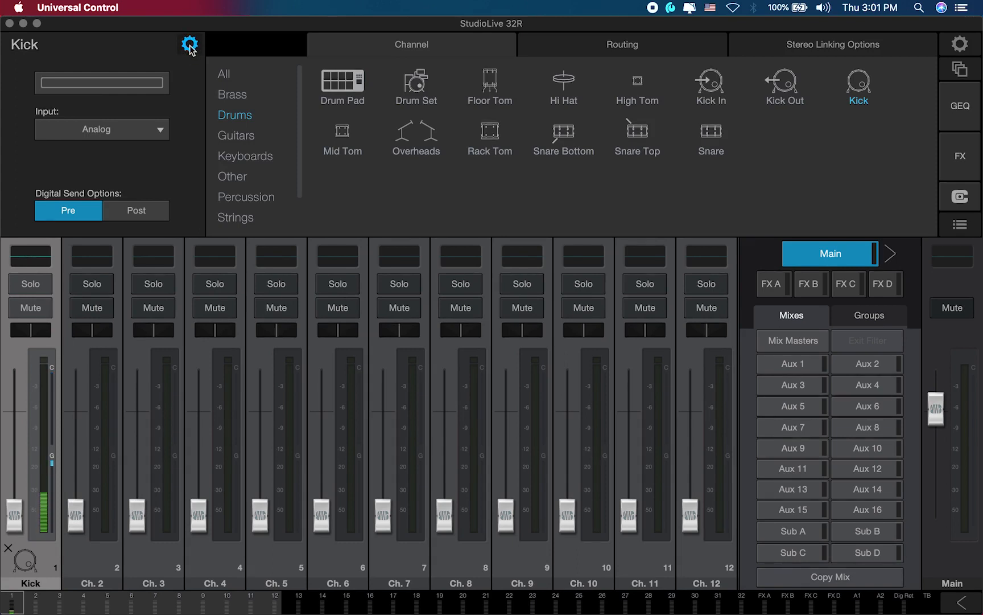
{"action": "left_click", "coordinate": [135, 80]}
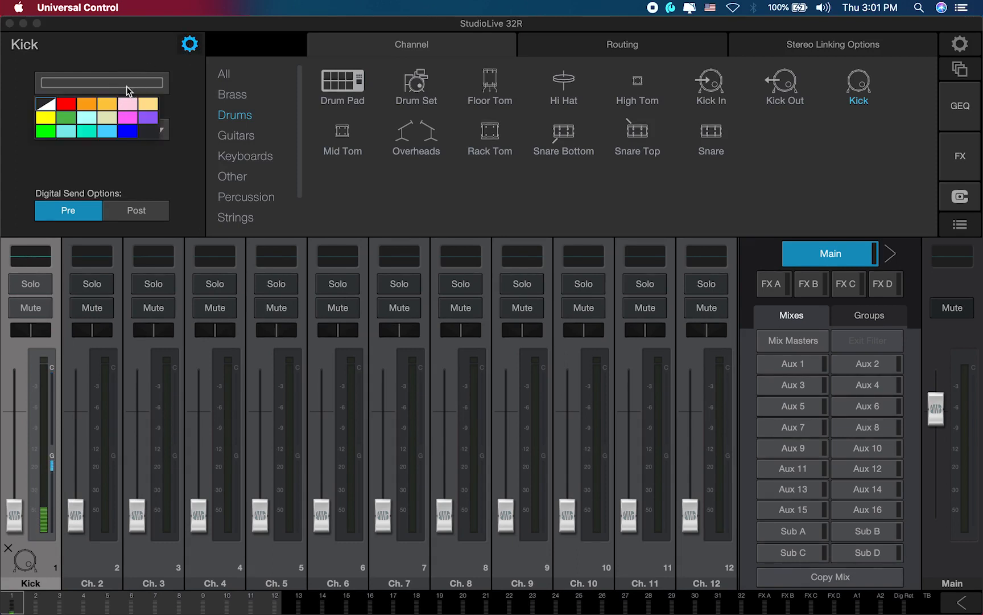
{"action": "left_click", "coordinate": [71, 111]}
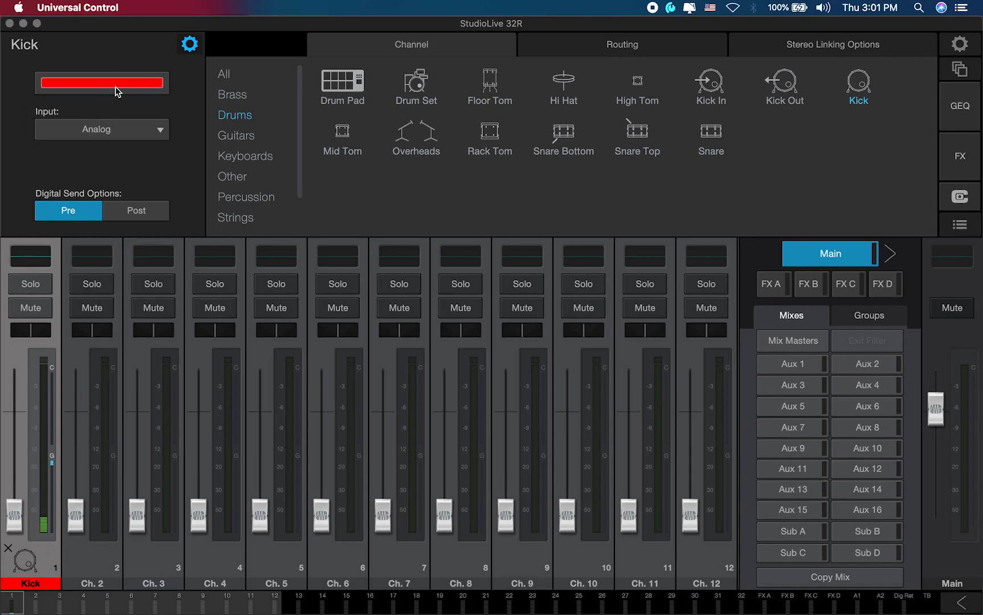
{"action": "left_click", "coordinate": [111, 91]}
{"action": "left_click", "coordinate": [87, 104]}
{"action": "left_click", "coordinate": [109, 84]}
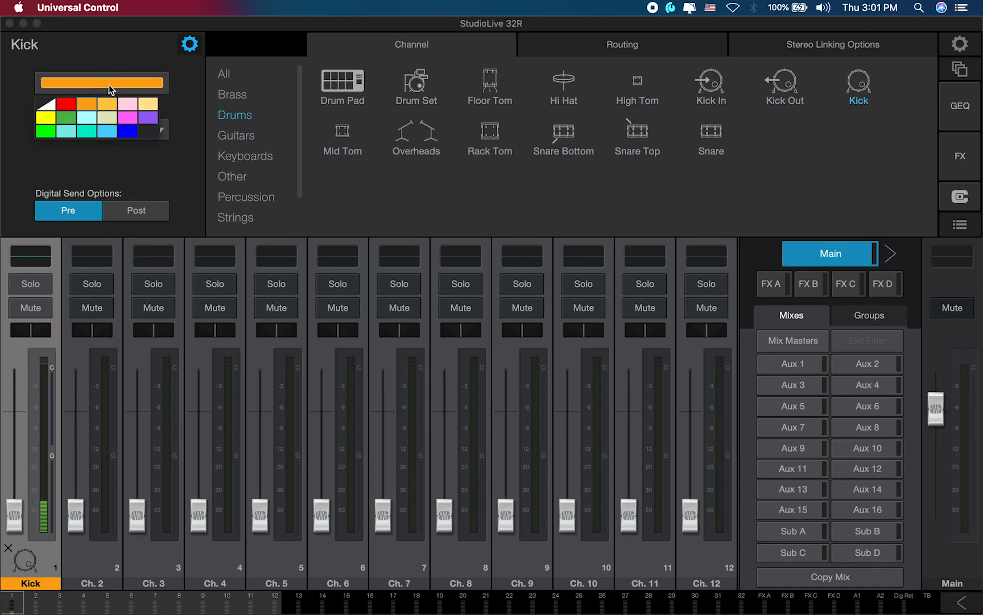
{"action": "left_click", "coordinate": [99, 57]}
{"action": "left_click", "coordinate": [190, 43]}
{"action": "left_click", "coordinate": [187, 44]}
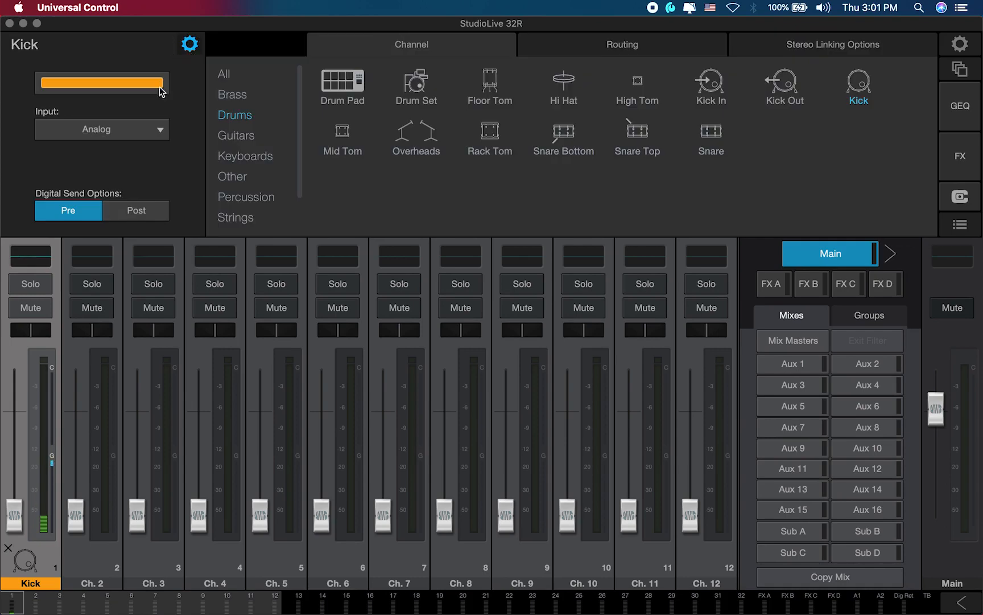
{"action": "left_click", "coordinate": [191, 45]}
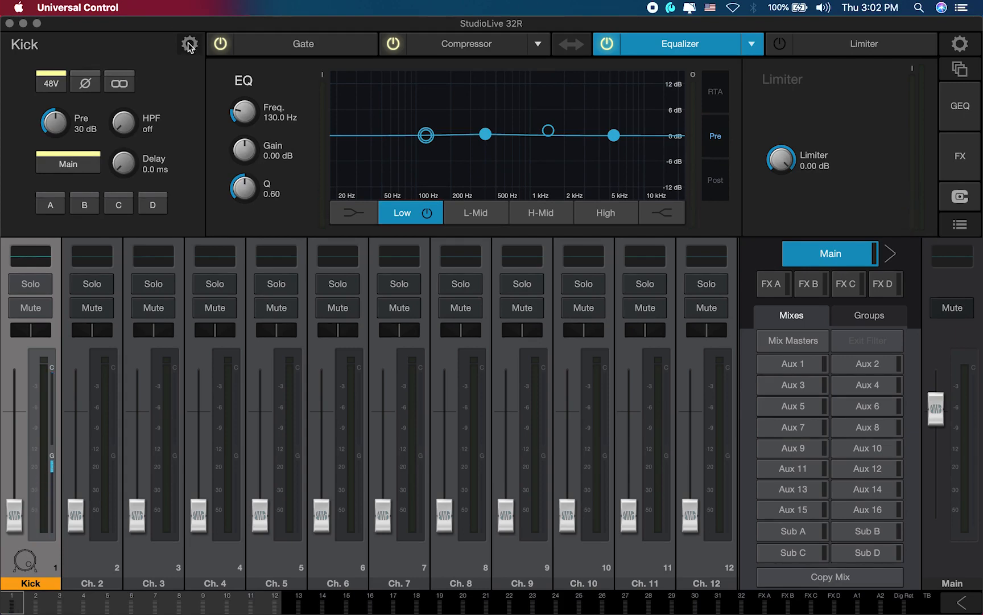
- Remove the Kick type from channel 1 in its channel settings and assign the Overheads type instead
{"action": "left_click", "coordinate": [189, 46]}
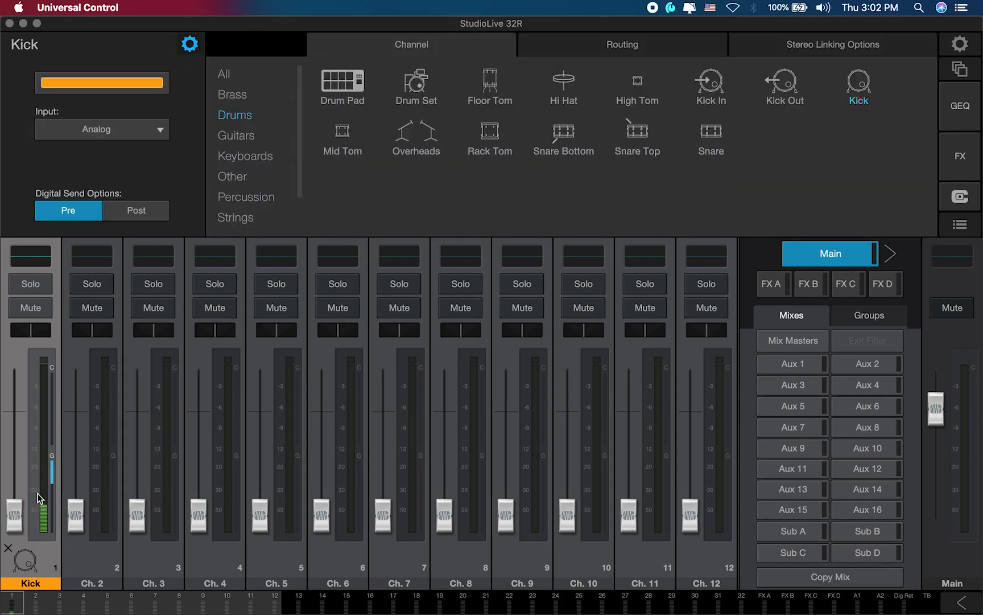
{"action": "left_click", "coordinate": [8, 548]}
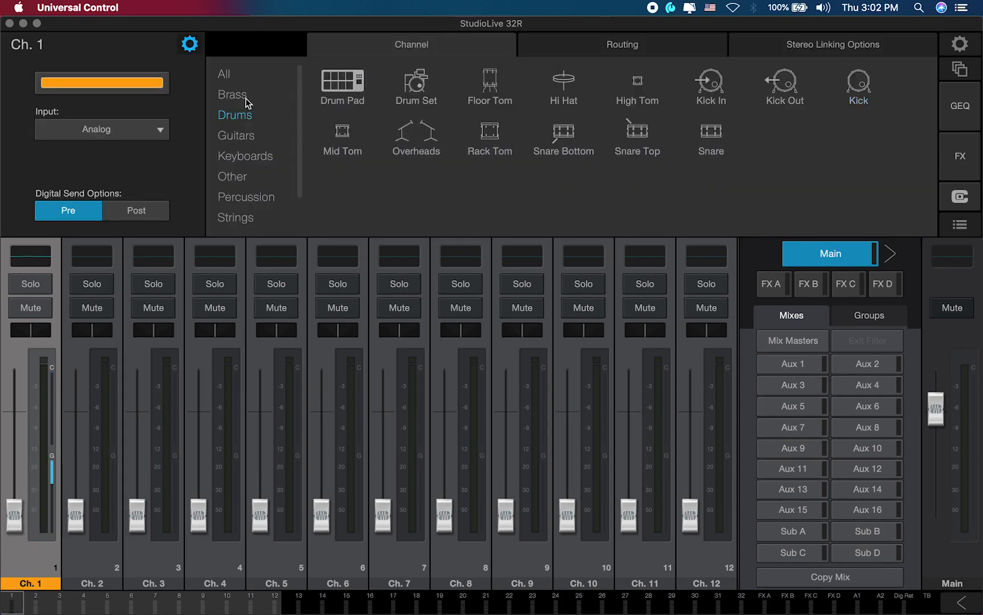
{"action": "left_click", "coordinate": [409, 133]}
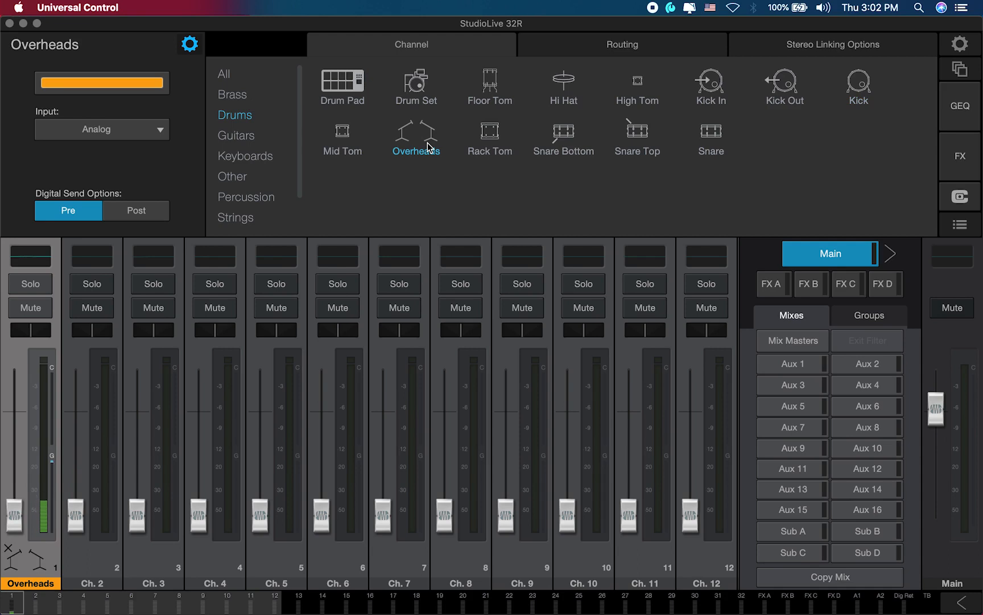
- Try the Rack Tom, Snare Bottom and Snare Top types on channel 1, settle on Snare, and close the channel settings
{"action": "left_click", "coordinate": [487, 141]}
{"action": "left_click", "coordinate": [566, 141]}
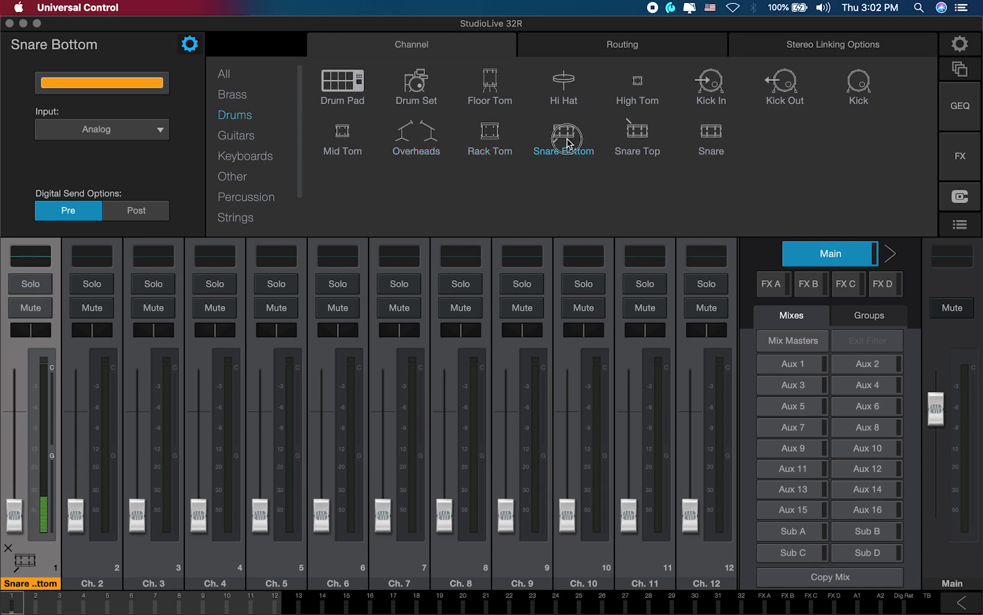
{"action": "left_click", "coordinate": [630, 135]}
{"action": "left_click", "coordinate": [634, 79]}
{"action": "left_click", "coordinate": [702, 133]}
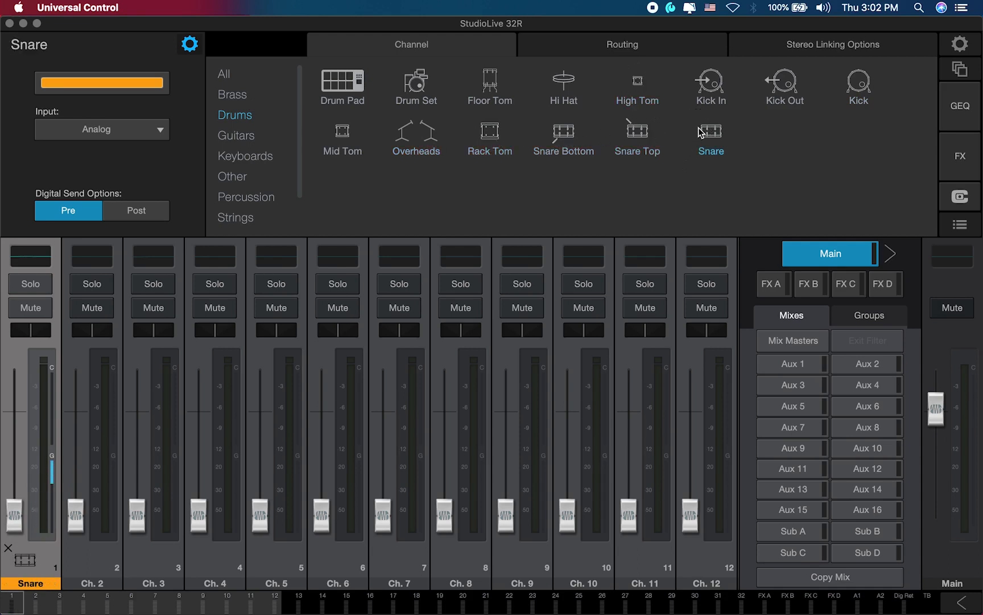
{"action": "left_click", "coordinate": [191, 45]}
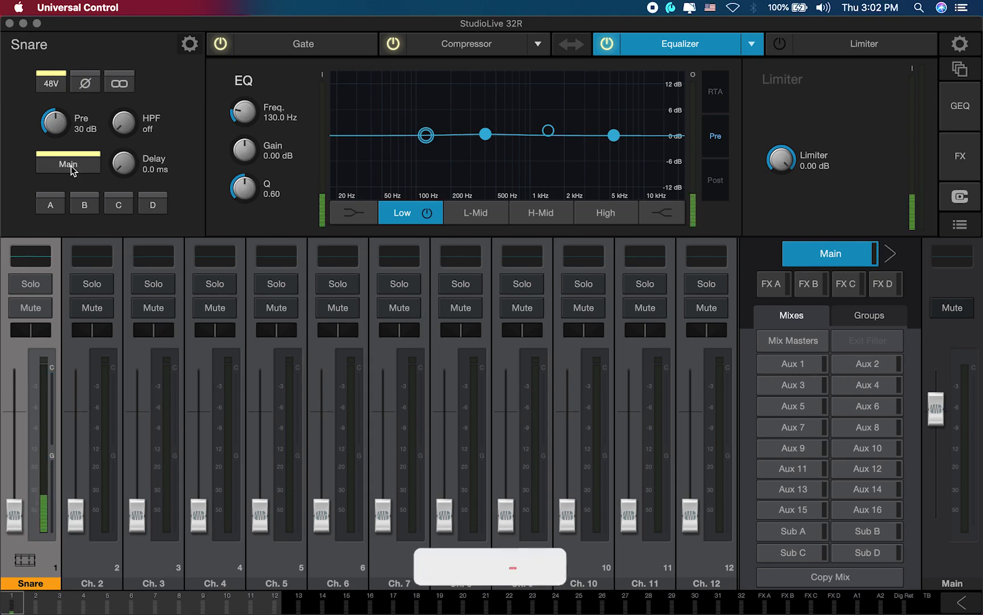
- Raise the Snare channel's fader to about the unity mark and switch its Main assignment off and back on
{"action": "left_click", "coordinate": [14, 515]}
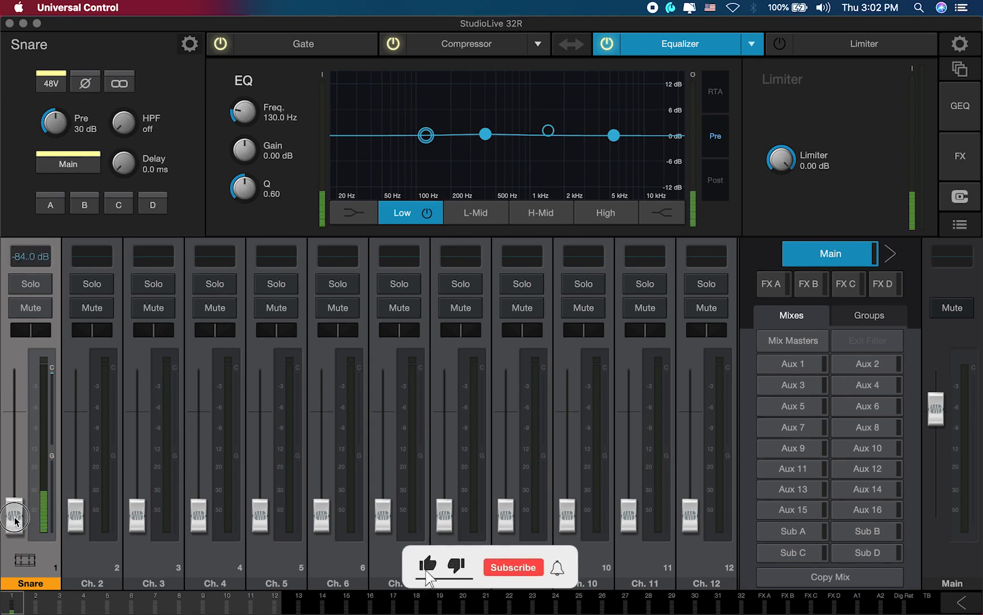
{"action": "left_click_drag", "start_coordinate": [15, 519], "coordinate": [14, 409]}
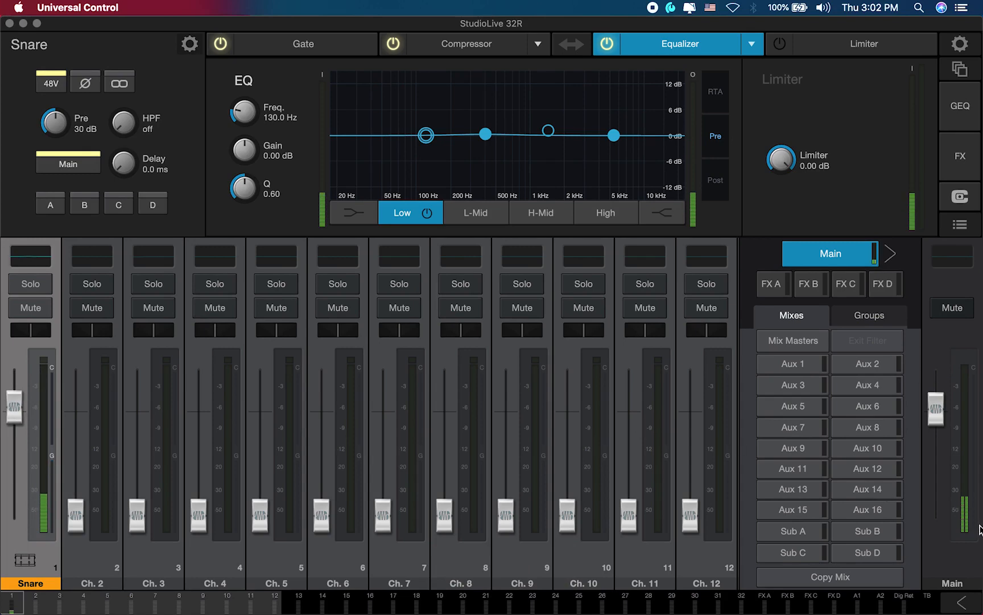
{"action": "left_click", "coordinate": [69, 164]}
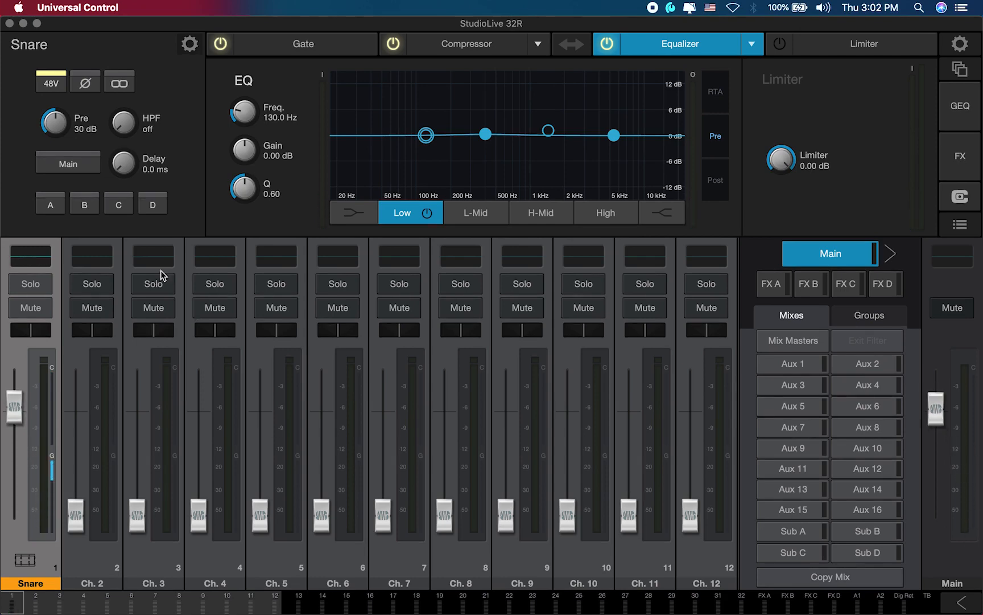
{"action": "left_click", "coordinate": [81, 161]}
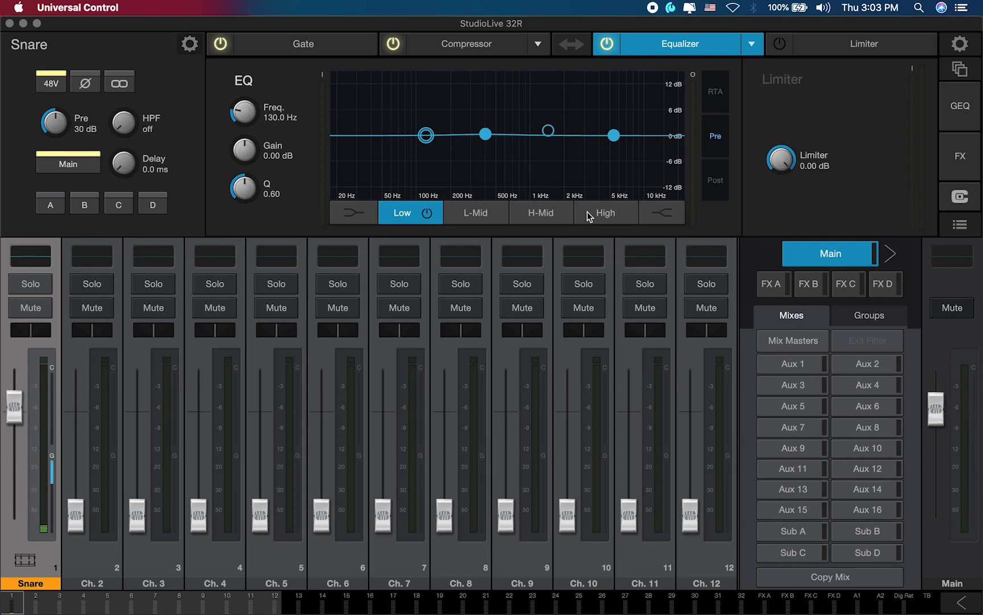
- Set the Snare channel's high-pass filter to 209 Hz and its digital send option to Post
{"action": "left_click_drag", "start_coordinate": [125, 122], "coordinate": [149, 3]}
{"action": "left_click", "coordinate": [189, 44]}
{"action": "left_click", "coordinate": [136, 210]}
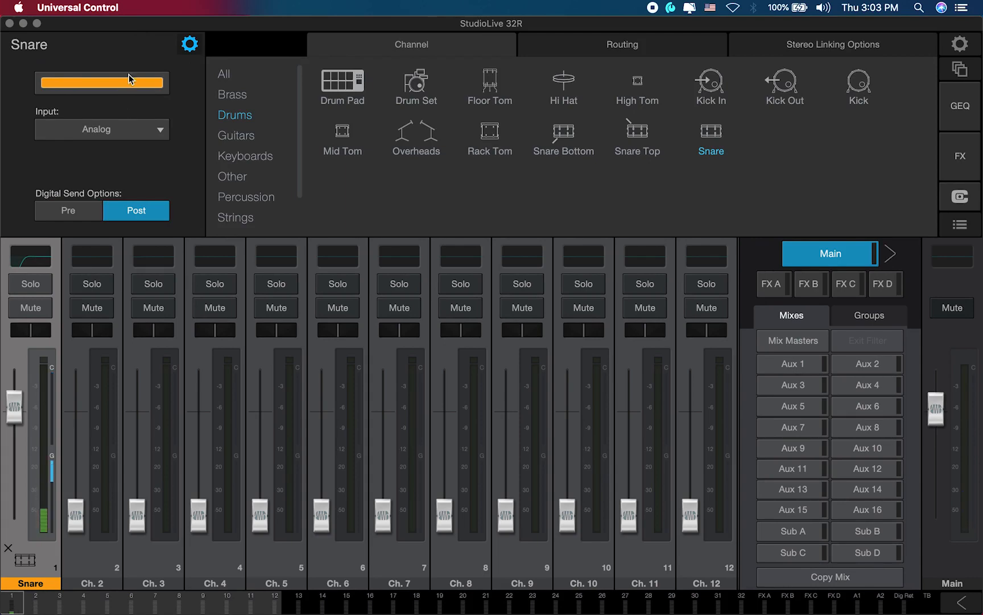
{"action": "left_click", "coordinate": [189, 44]}
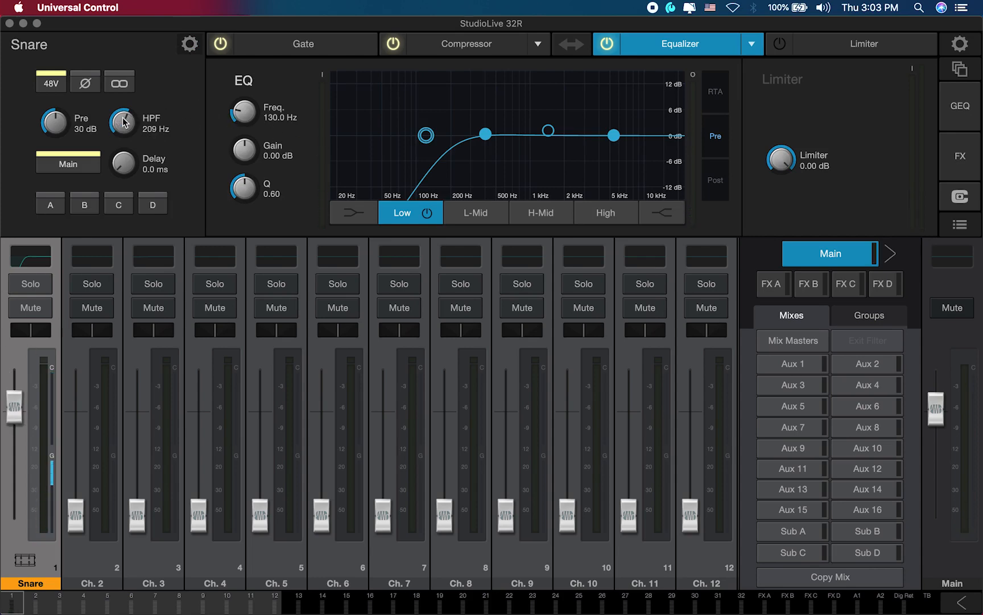
- Turn the Snare channel's high-pass filter off, and raise its delay before returning it to 0.0 ms
{"action": "left_click_drag", "start_coordinate": [124, 122], "coordinate": [205, 292]}
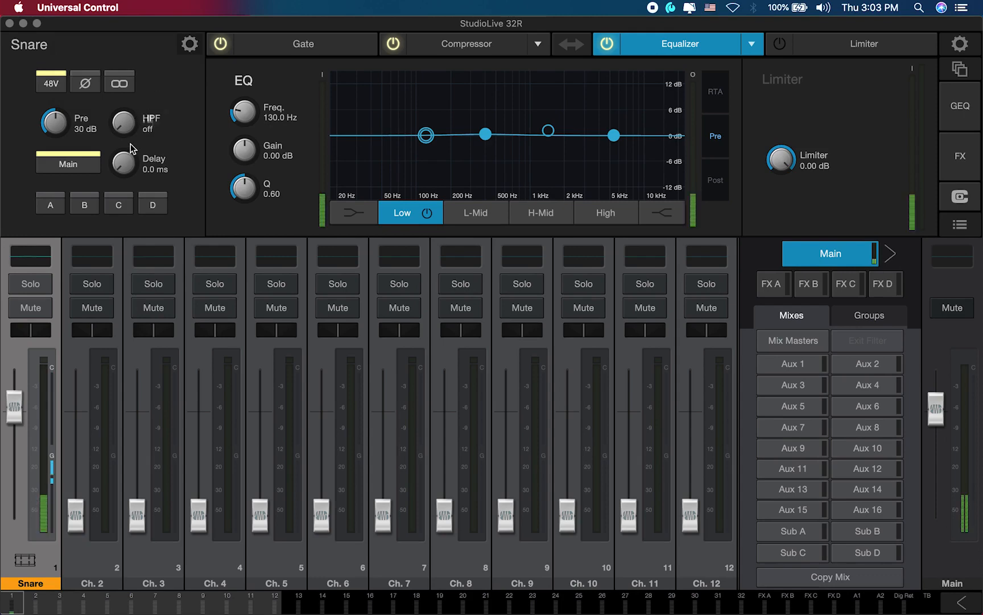
{"action": "left_click_drag", "start_coordinate": [123, 165], "coordinate": [117, 247]}
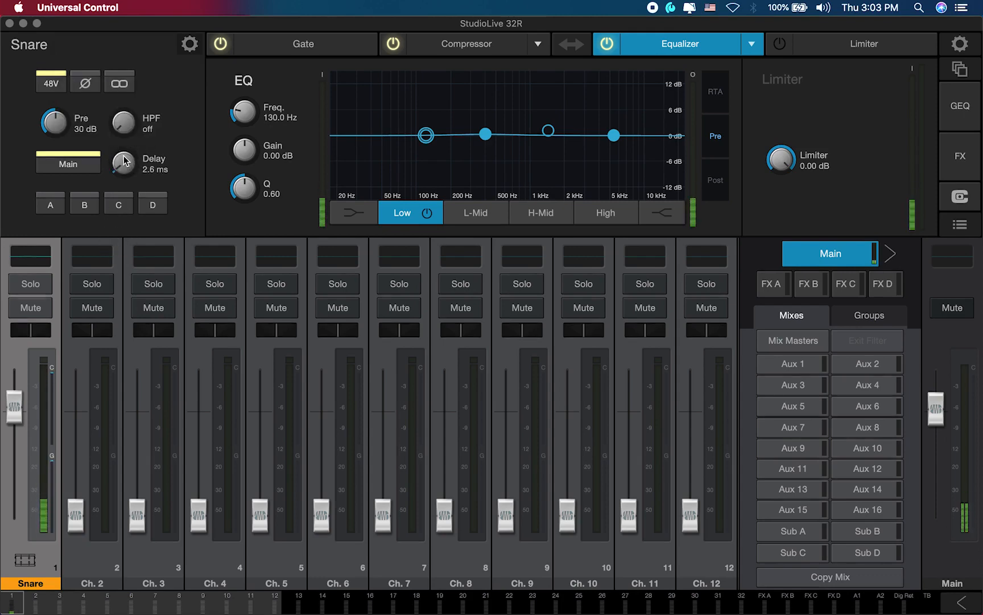
{"action": "left_click_drag", "start_coordinate": [124, 162], "coordinate": [128, 54]}
{"action": "left_click_drag", "start_coordinate": [121, 165], "coordinate": [123, 320]}
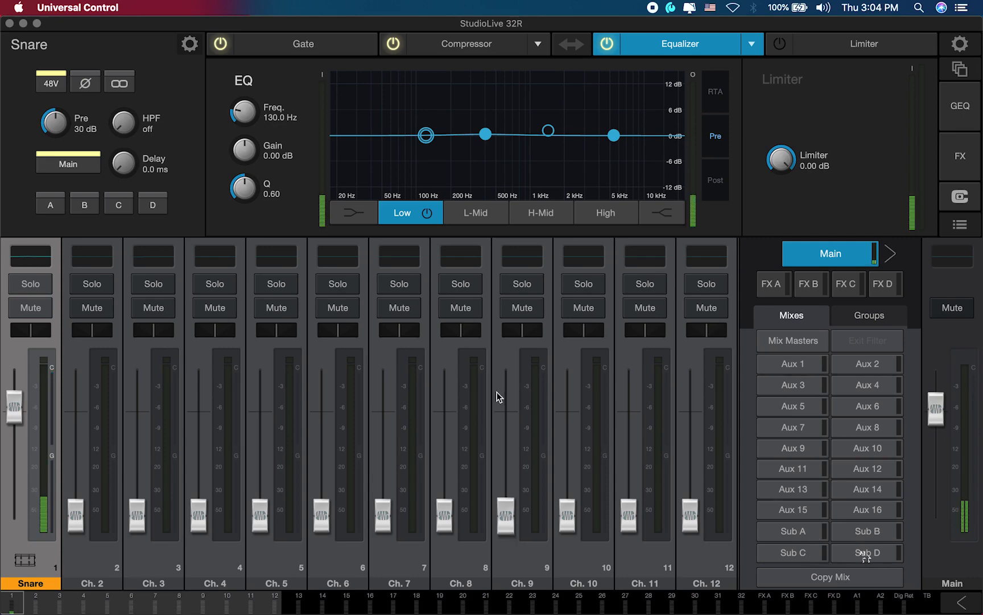
- Assign the Snare channel to subgroup A, raise the Sub A fader above unity, and return to the main mix
{"action": "left_click", "coordinate": [51, 205]}
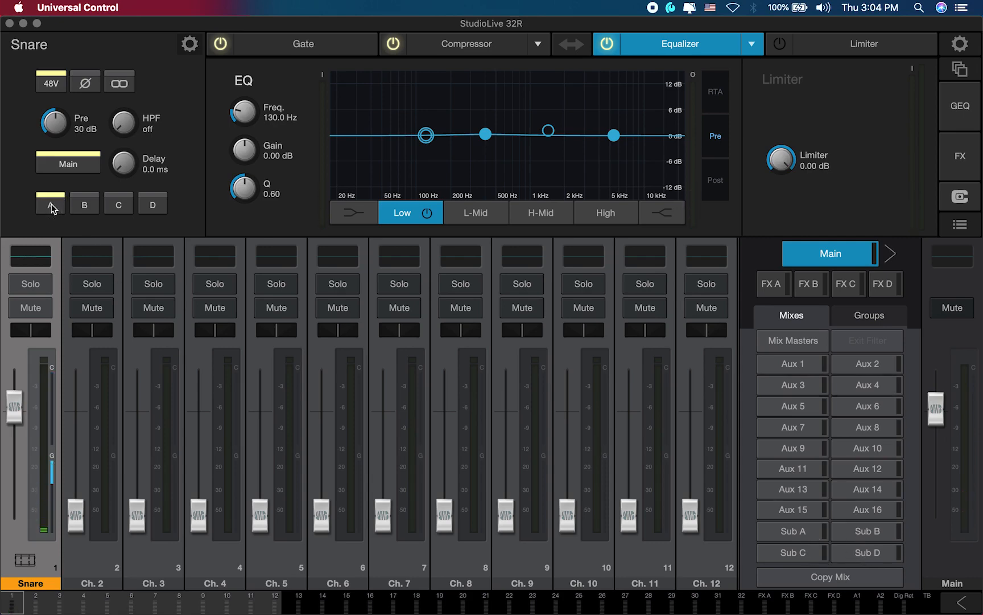
{"action": "left_click", "coordinate": [763, 529]}
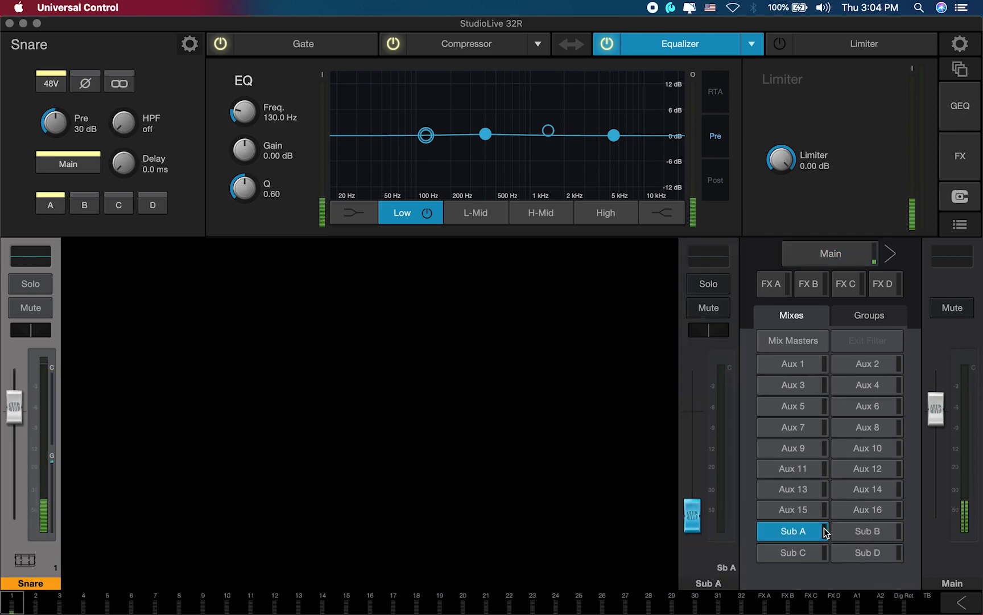
{"action": "left_click", "coordinate": [694, 507]}
{"action": "left_click_drag", "start_coordinate": [696, 505], "coordinate": [715, 380]}
{"action": "left_click", "coordinate": [831, 255]}
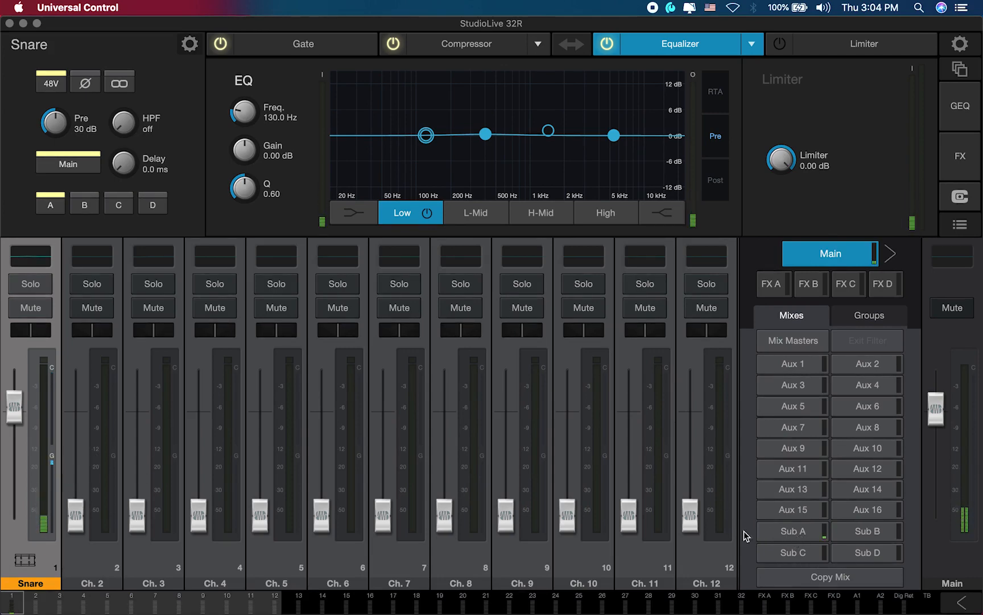
- Remove the Snare channel from subgroup A and select the Sub A master for editing
{"action": "left_click", "coordinate": [55, 202]}
{"action": "left_click", "coordinate": [801, 528]}
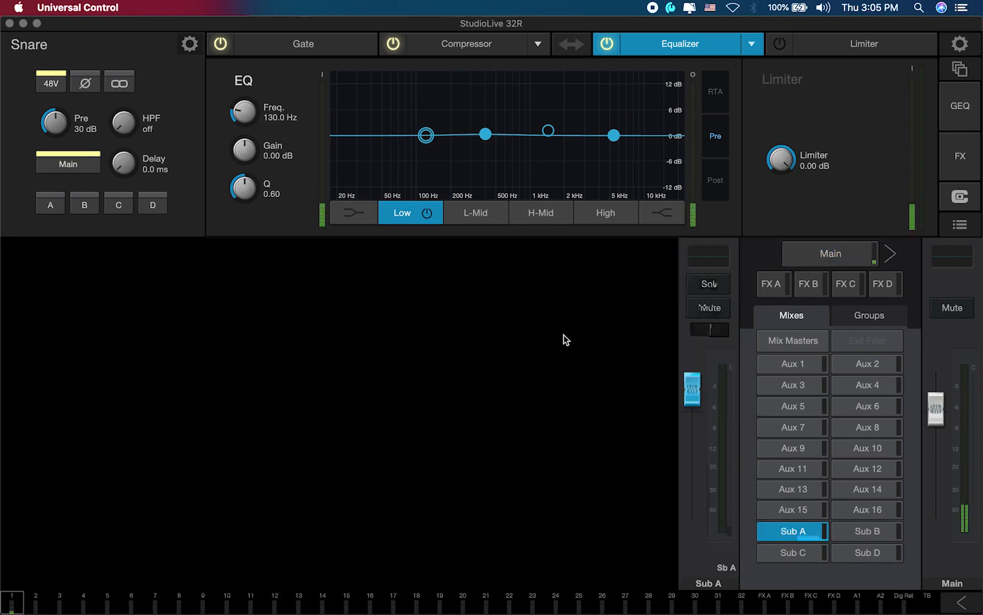
{"action": "left_click", "coordinate": [710, 252]}
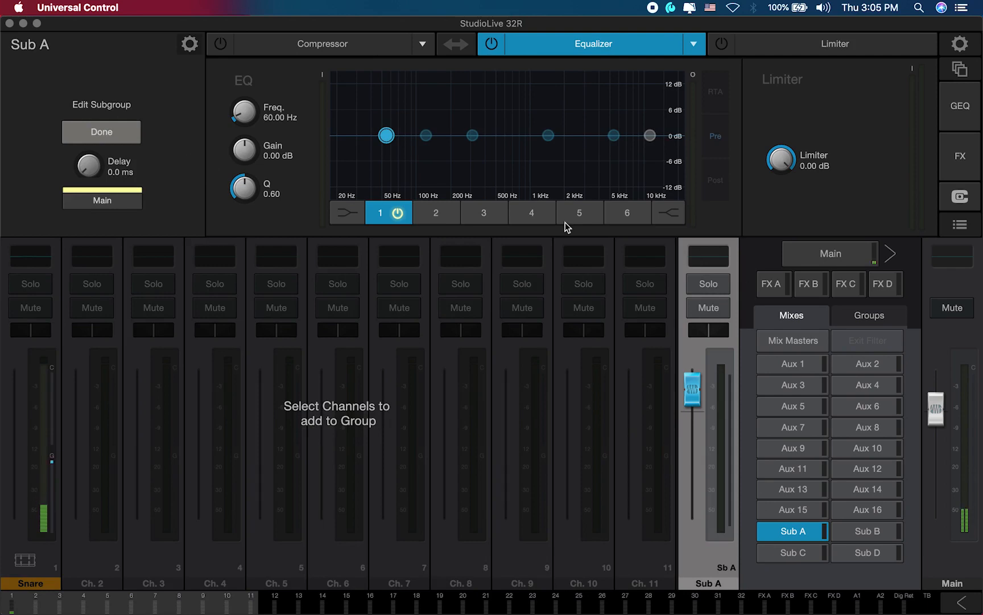
- Select Sub A's equalizer band 3, switch its Main assignment off and back on, and return to the main mix
{"action": "left_click", "coordinate": [483, 212]}
{"action": "left_click", "coordinate": [102, 200]}
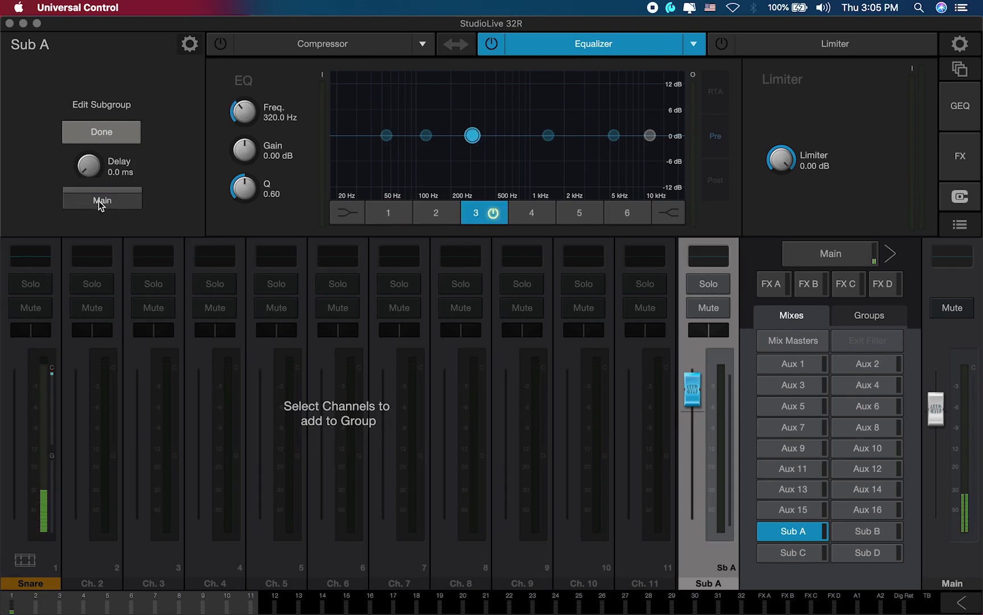
{"action": "left_click", "coordinate": [101, 200]}
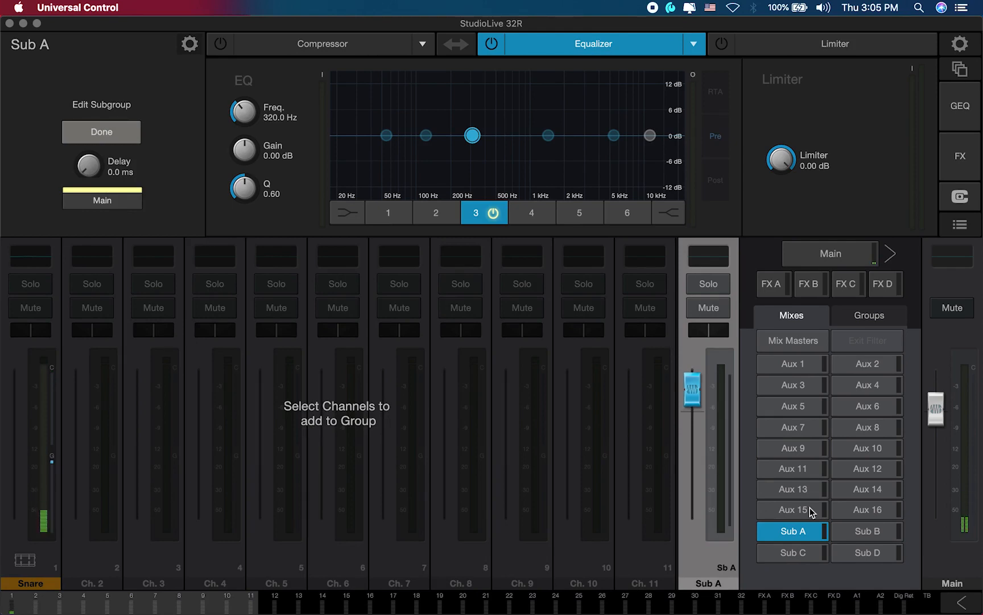
{"action": "left_click", "coordinate": [819, 255]}
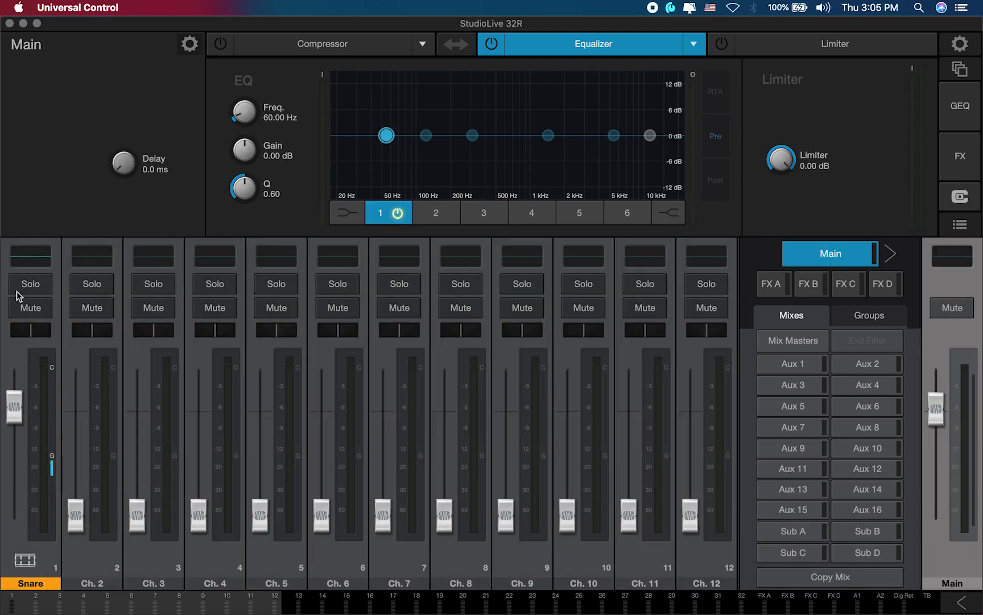
- Compare the channel settings of Snare, Ch. 2 and Ch. 3, and view the Snare channel's L-Mid equalizer band
{"action": "left_click", "coordinate": [26, 256]}
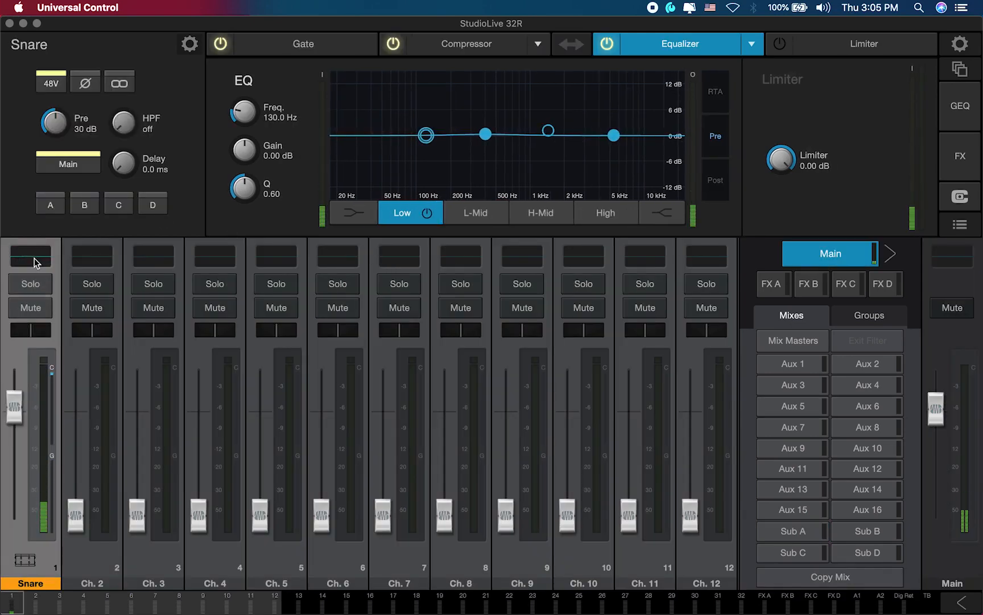
{"action": "left_click", "coordinate": [85, 260]}
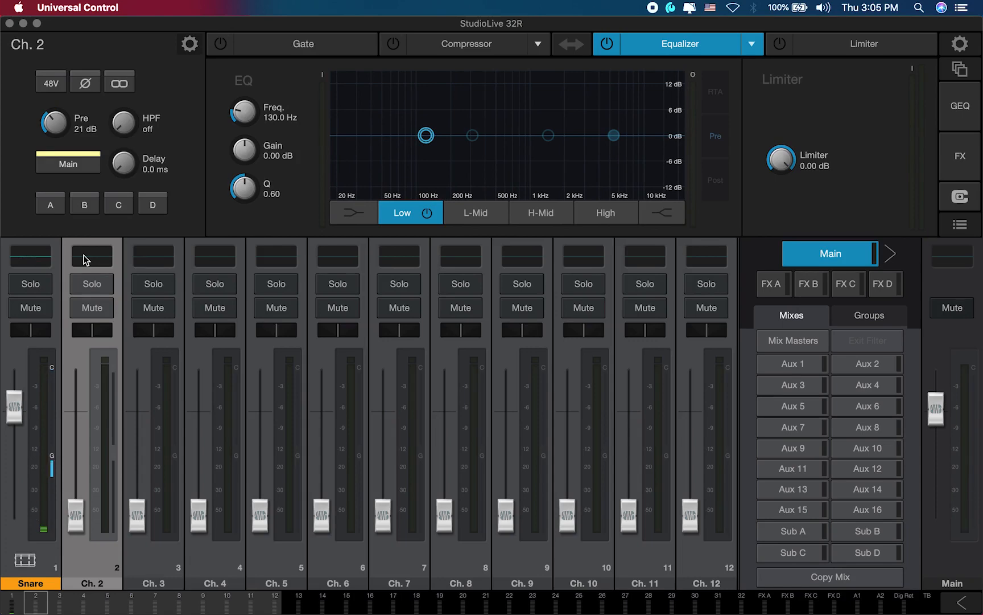
{"action": "left_click", "coordinate": [157, 261]}
{"action": "left_click", "coordinate": [96, 262]}
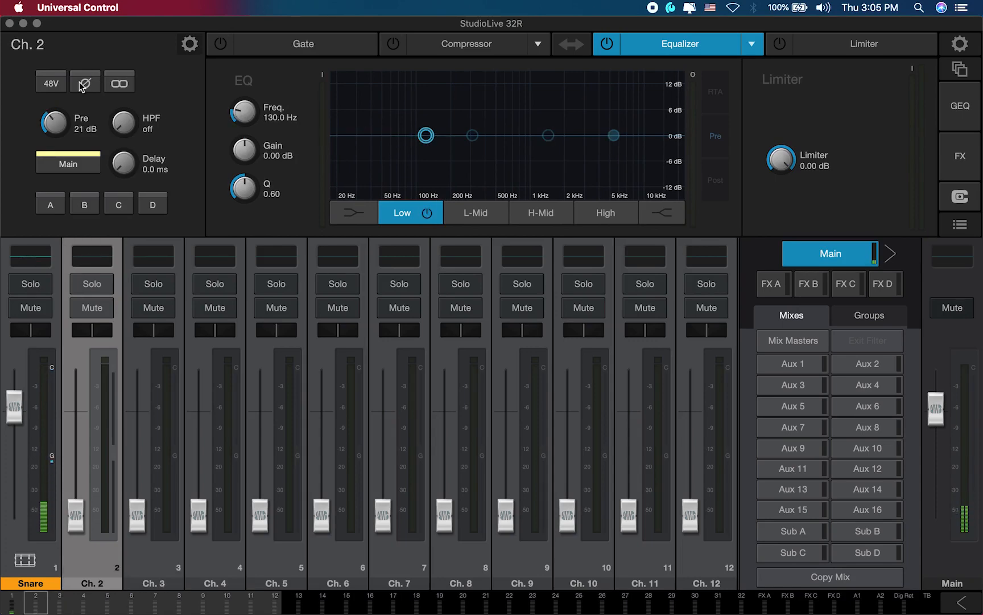
{"action": "left_click", "coordinate": [34, 260]}
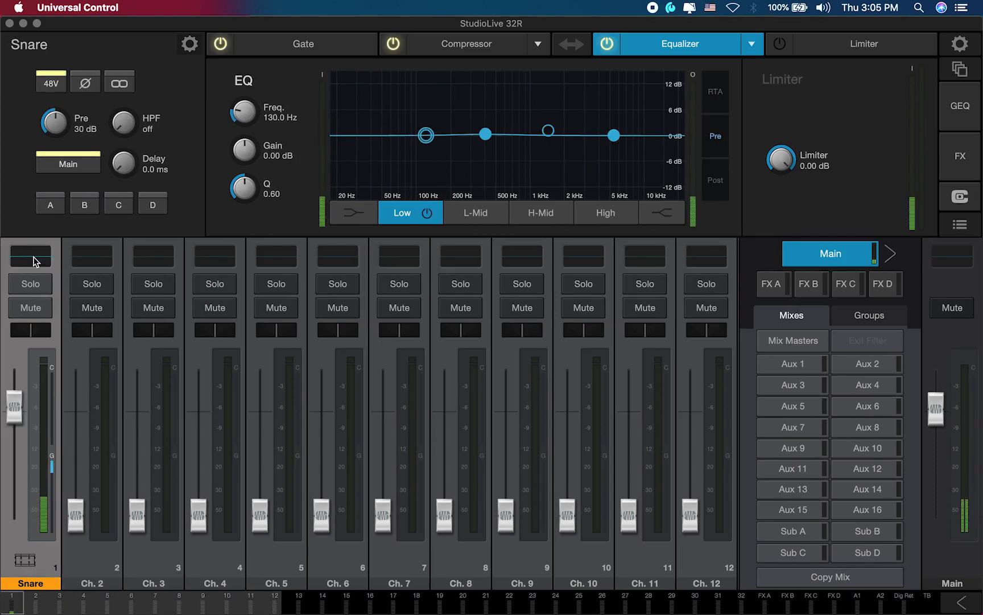
{"action": "left_click", "coordinate": [484, 134]}
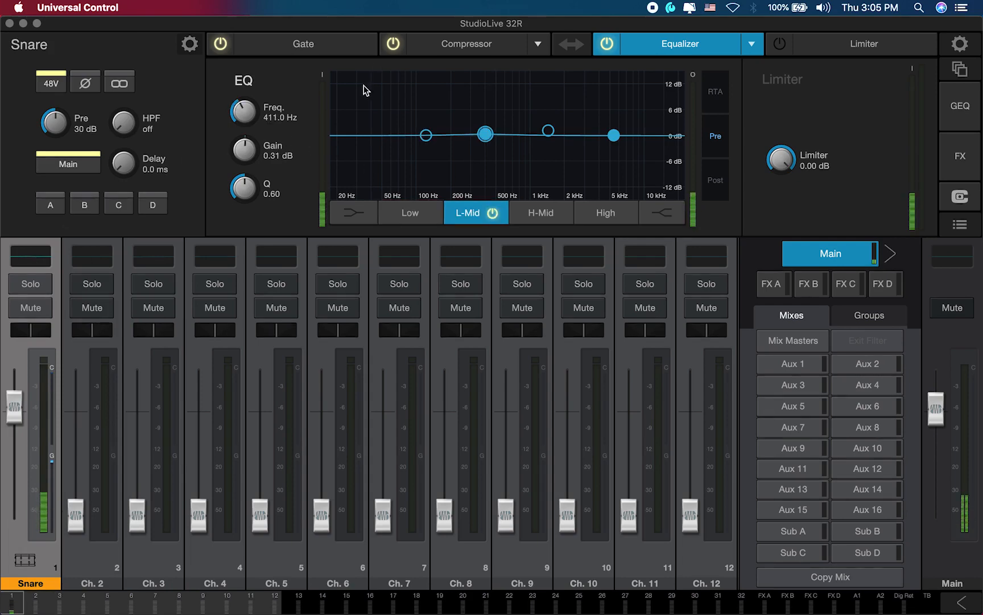
{"action": "left_click", "coordinate": [81, 251]}
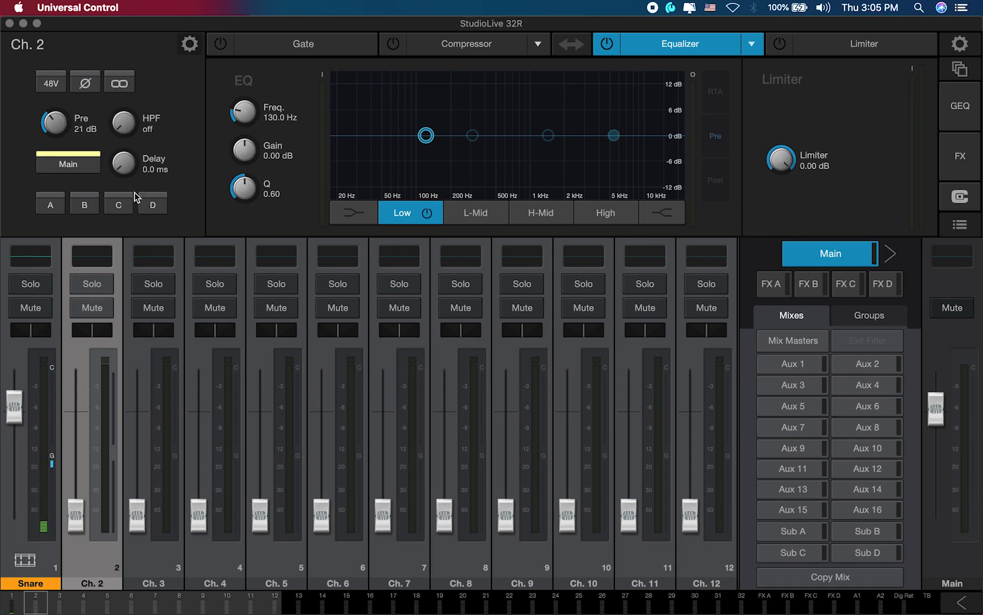
{"action": "left_click", "coordinate": [24, 246]}
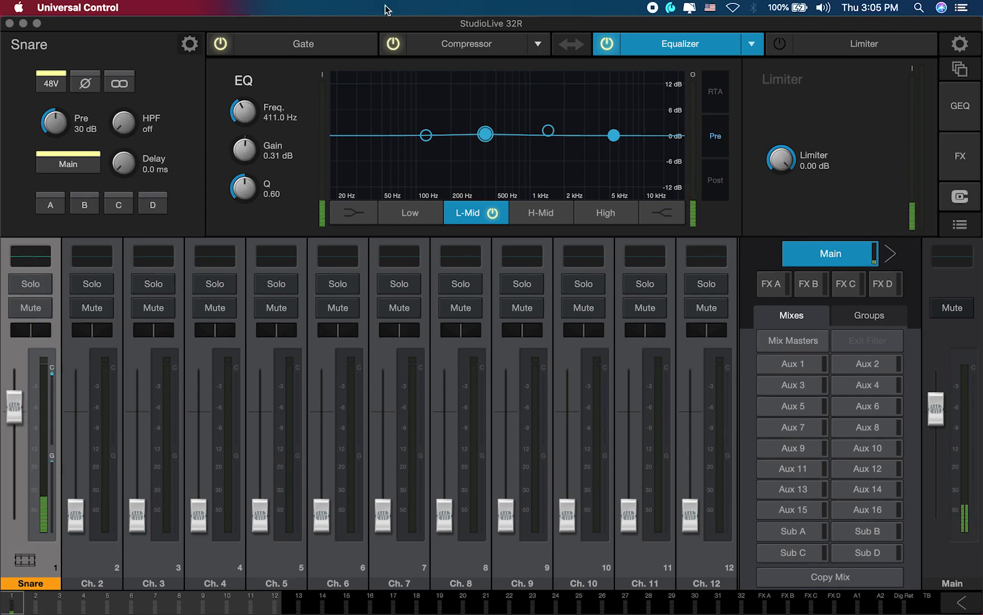
- View the Snare channel's gate, compressor, equalizer and limiter one after another
{"action": "left_click", "coordinate": [307, 40]}
{"action": "left_click", "coordinate": [466, 43]}
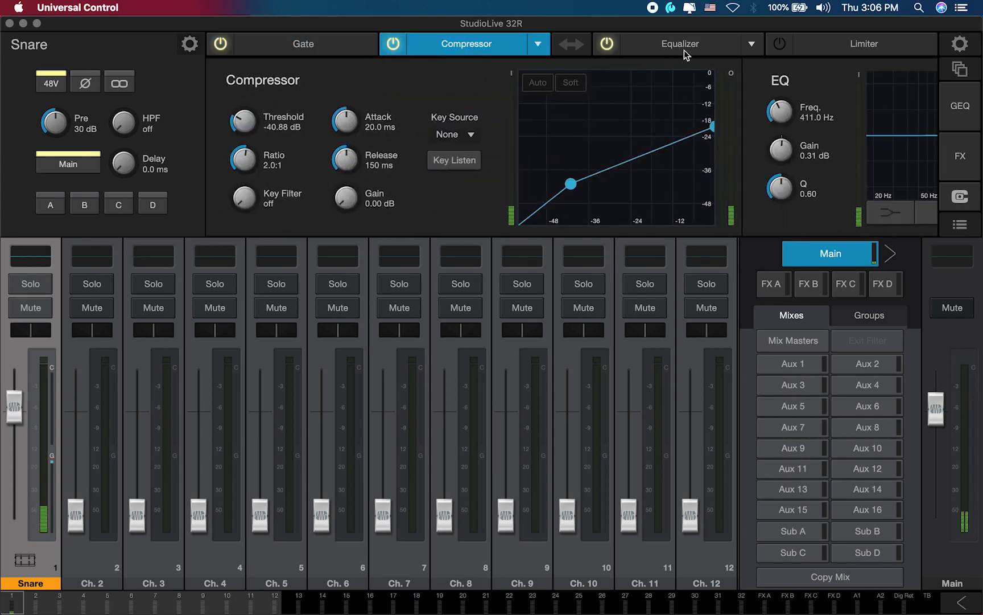
{"action": "left_click", "coordinate": [684, 50]}
{"action": "left_click", "coordinate": [868, 44]}
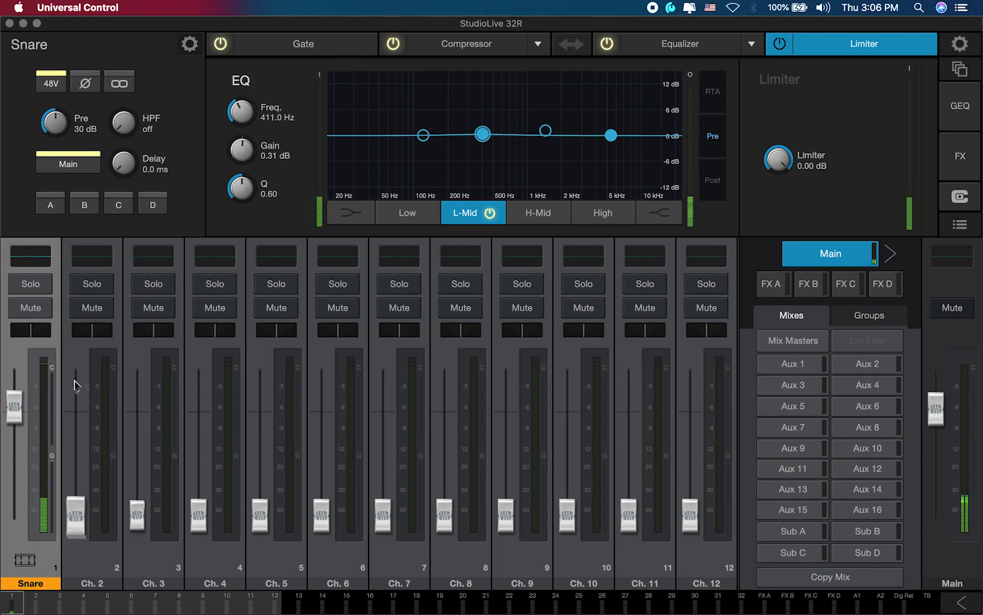
- Assign the Electric type from the Guitars category to channel 2
{"action": "left_click", "coordinate": [105, 566]}
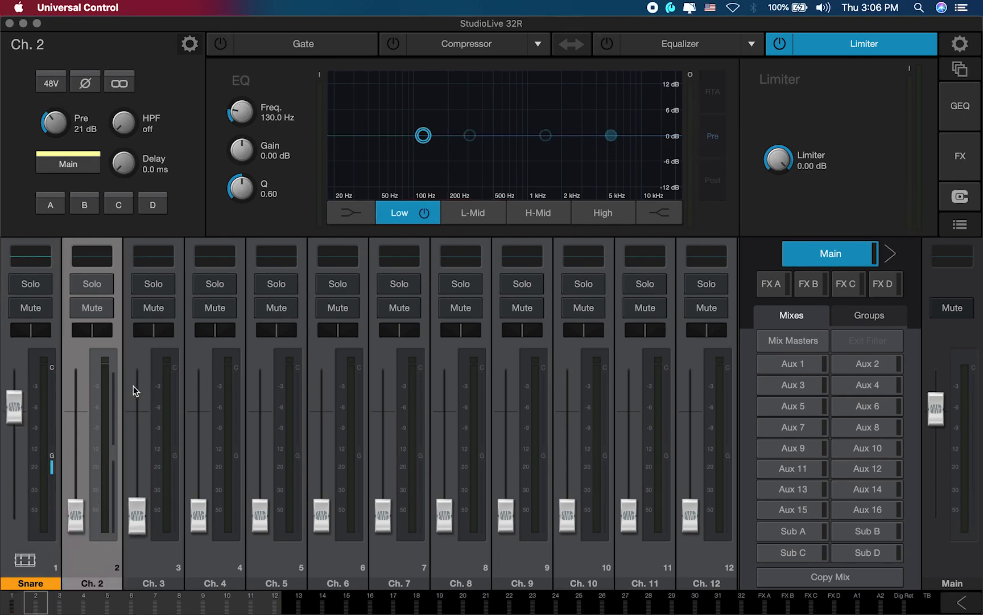
{"action": "left_click", "coordinate": [189, 44]}
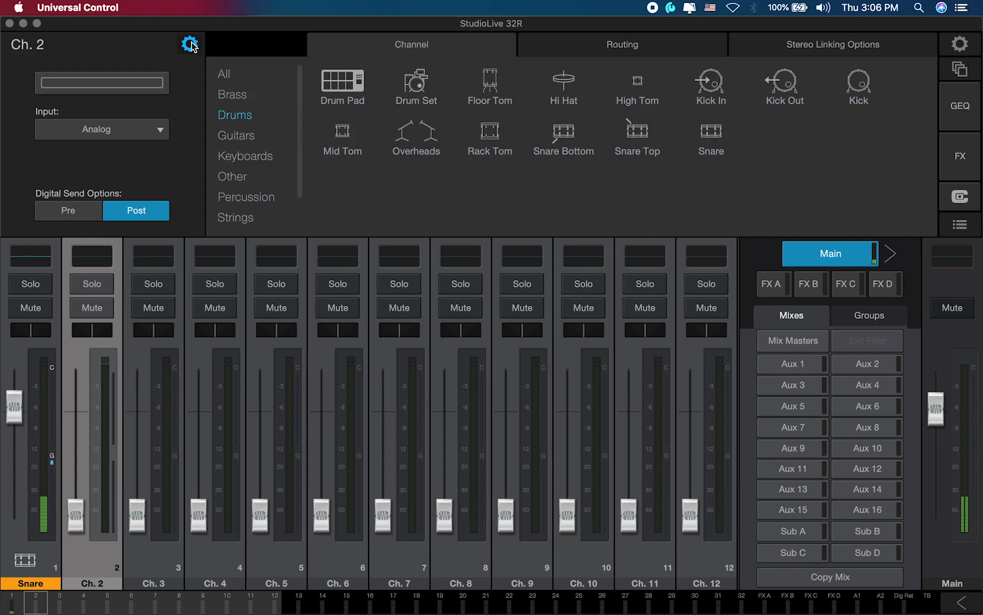
{"action": "left_click", "coordinate": [249, 135]}
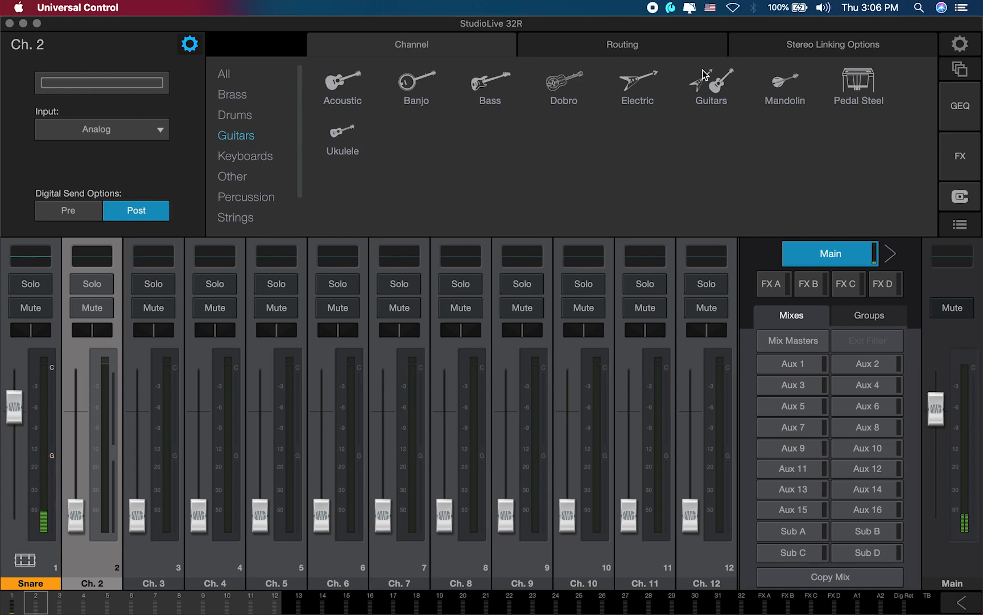
{"action": "left_click", "coordinate": [640, 77]}
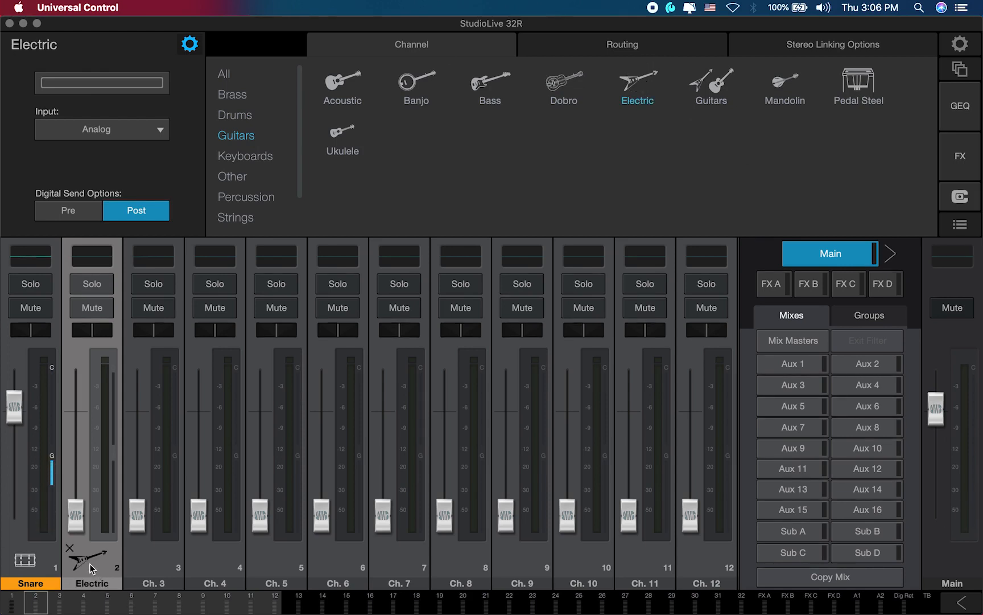
- Color the Electric channel beige
{"action": "left_click", "coordinate": [138, 84]}
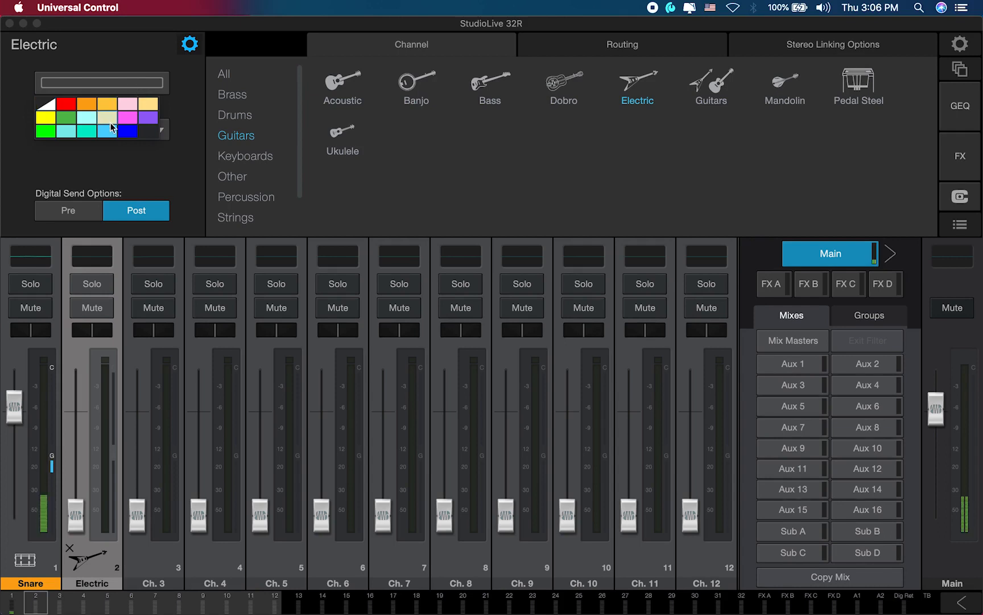
{"action": "left_click", "coordinate": [110, 113]}
{"action": "left_click", "coordinate": [108, 81]}
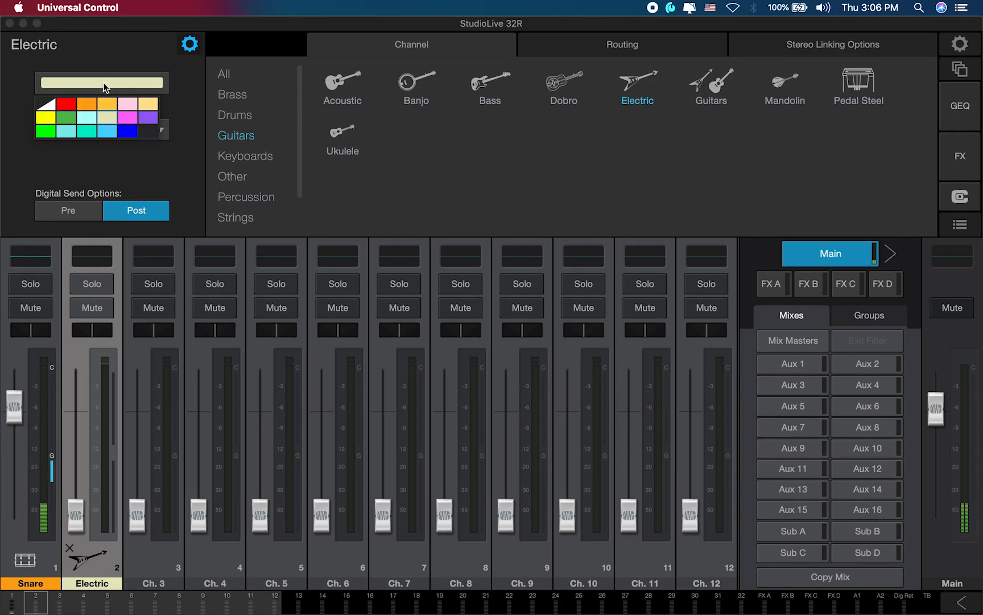
- Color the Electric channel red, leave its channel settings, and set its preamp gain to 26 dB
{"action": "left_click", "coordinate": [67, 105]}
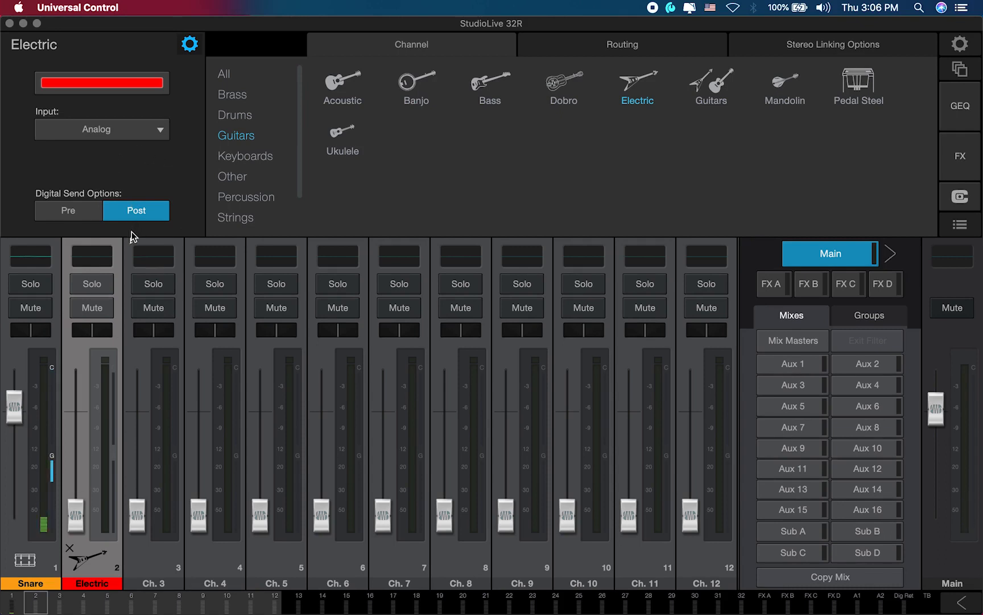
{"action": "left_click", "coordinate": [190, 46]}
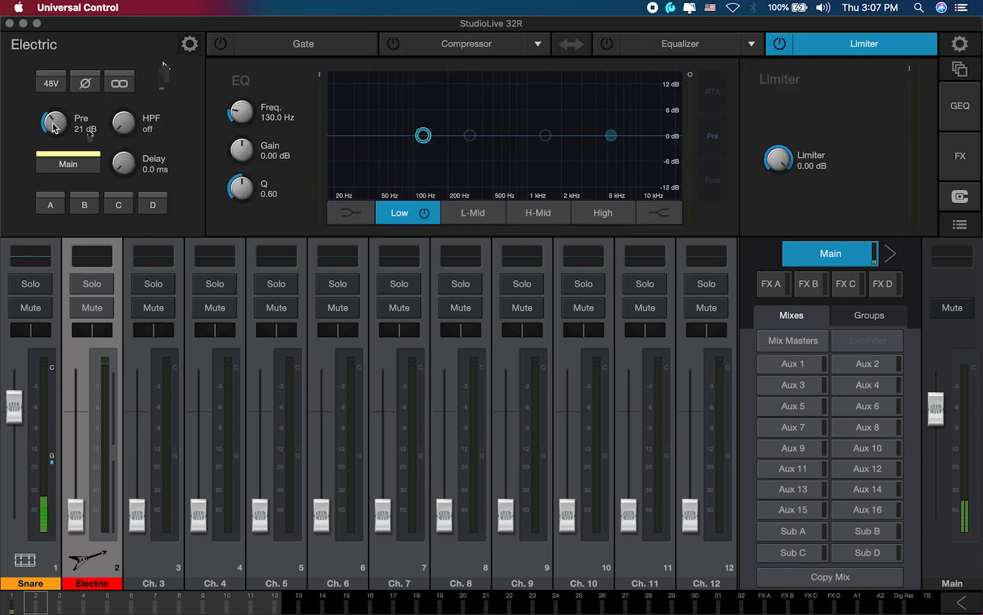
{"action": "left_click_drag", "start_coordinate": [55, 122], "coordinate": [88, 107]}
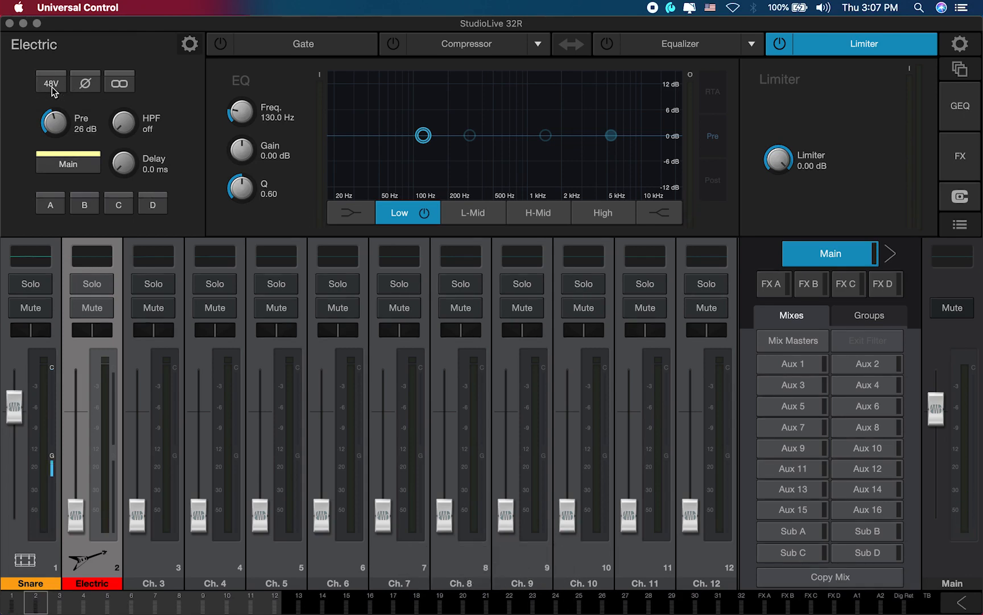
{"action": "left_click", "coordinate": [86, 88]}
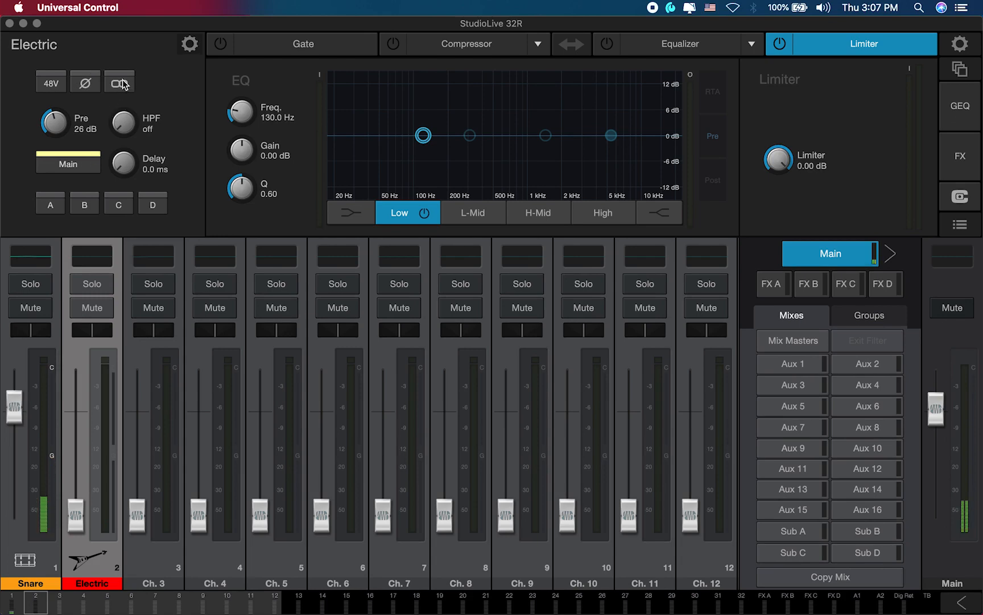
- Compare the preamp, dynamics and equalizer settings of the Snare and Electric channels, finishing on the Electric channel
{"action": "left_click", "coordinate": [43, 260]}
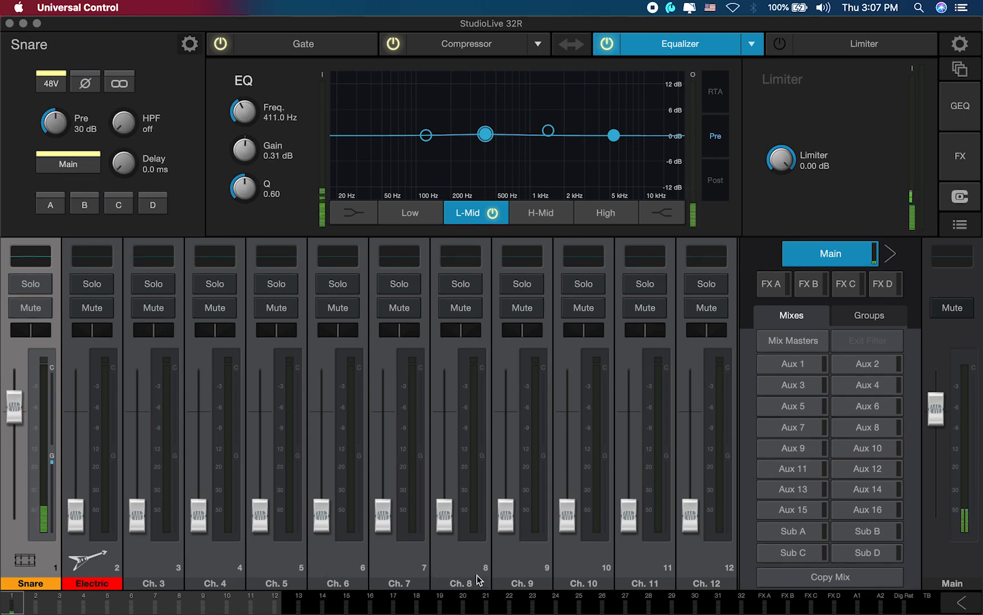
{"action": "left_click", "coordinate": [91, 552]}
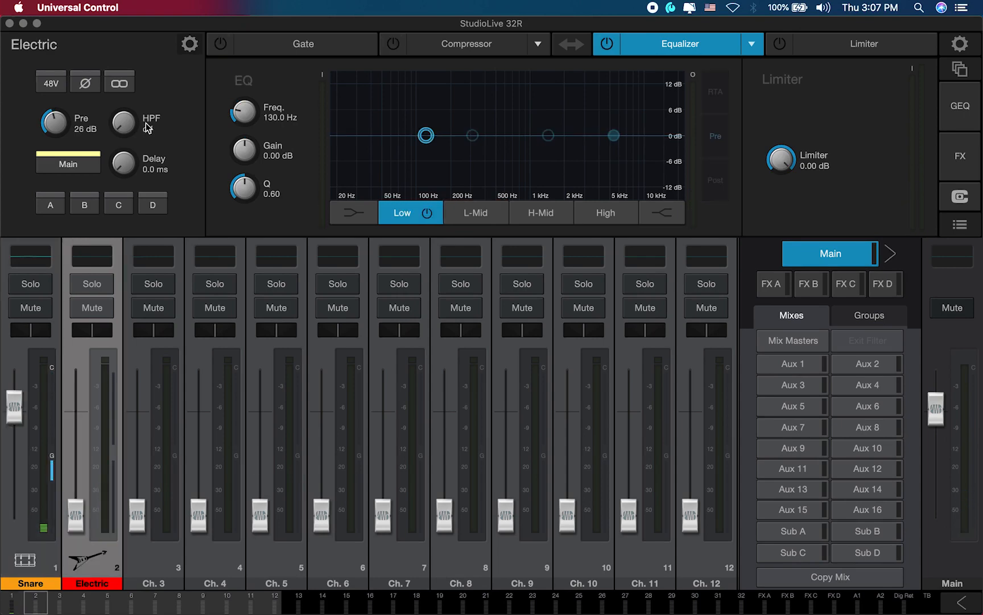
{"action": "left_click", "coordinate": [41, 263]}
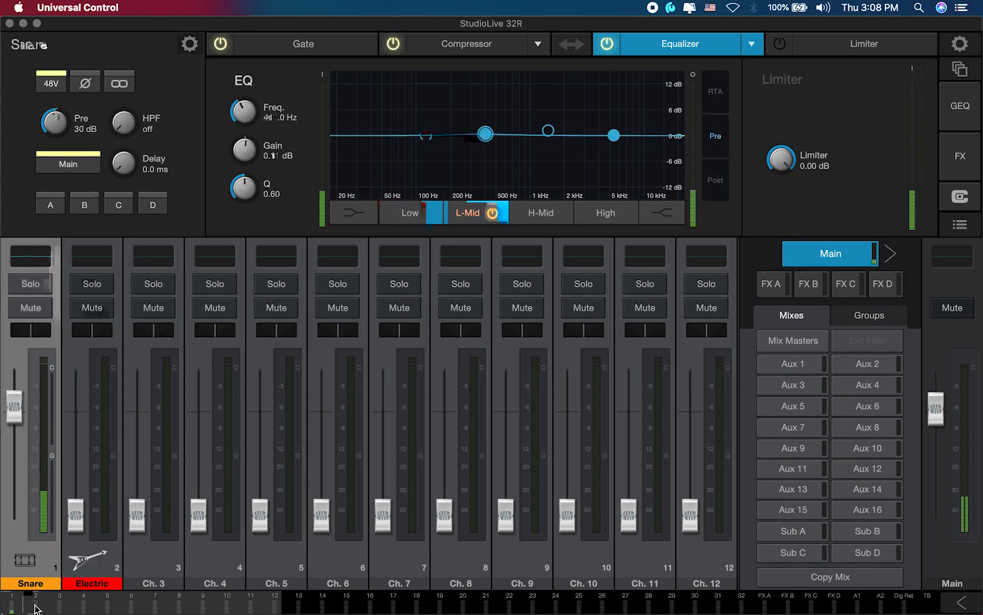
{"action": "left_click", "coordinate": [89, 558]}
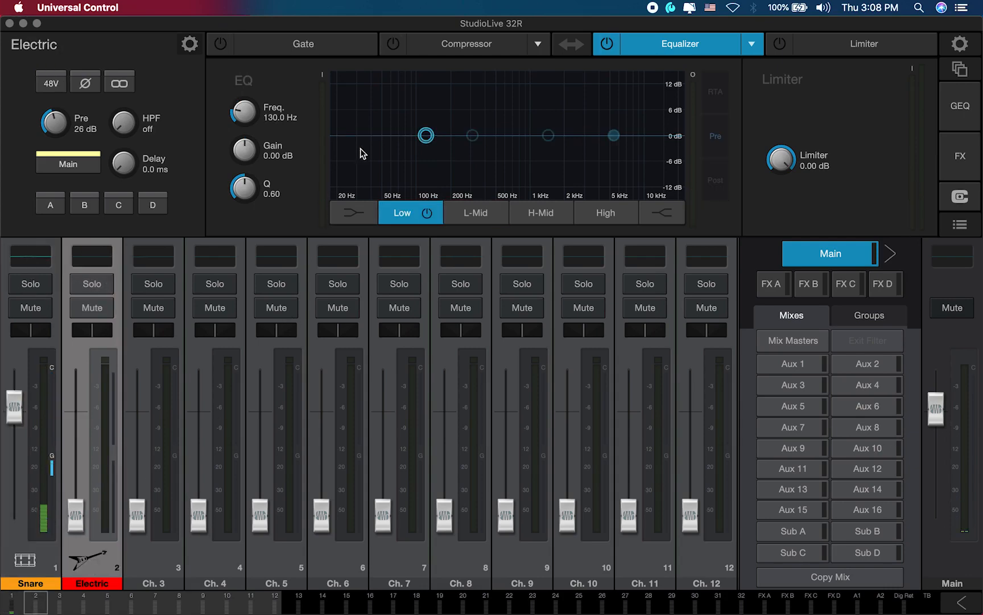